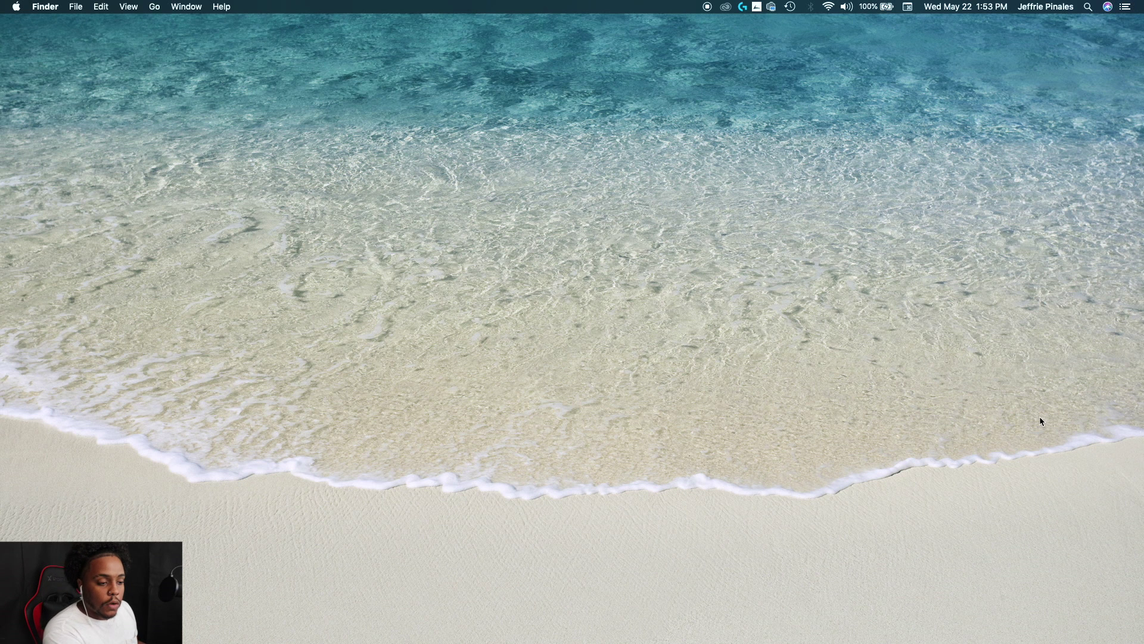
Launch FilmoraPro and create a new project.
{"action": "mouse_move", "coordinate": [1004, 638]}
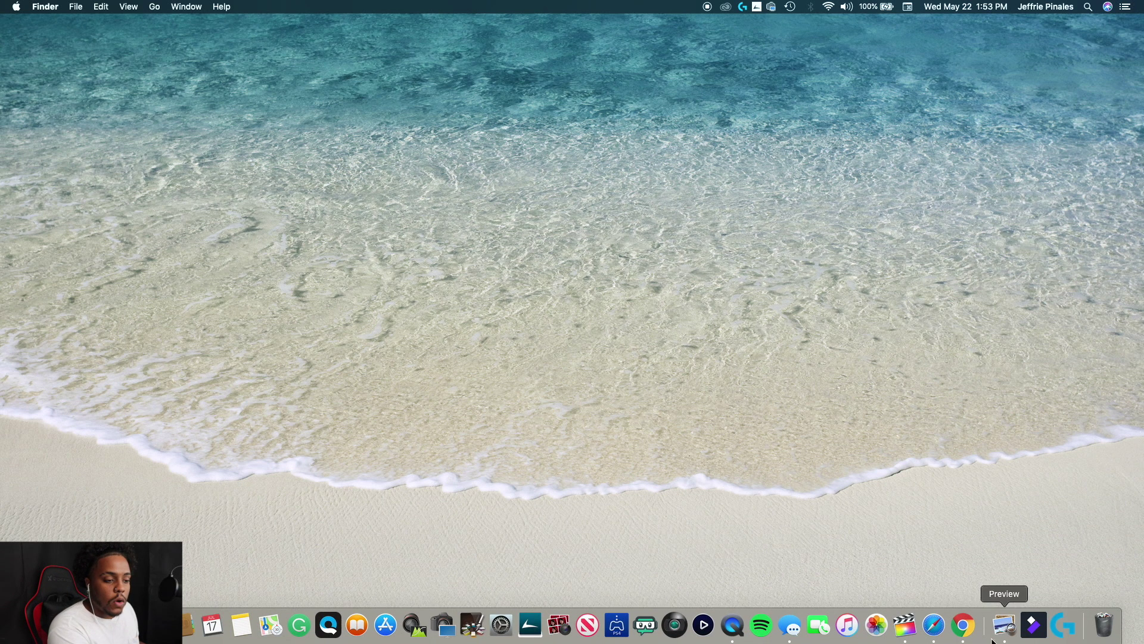
{"action": "left_click", "coordinate": [1034, 626]}
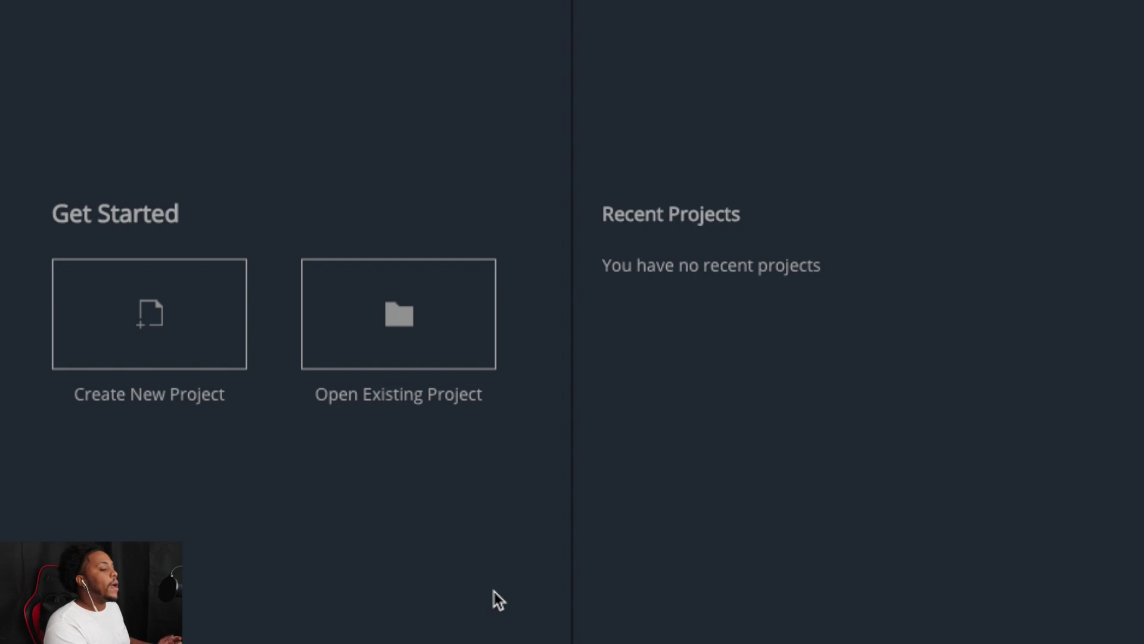
{"action": "left_click", "coordinate": [184, 325]}
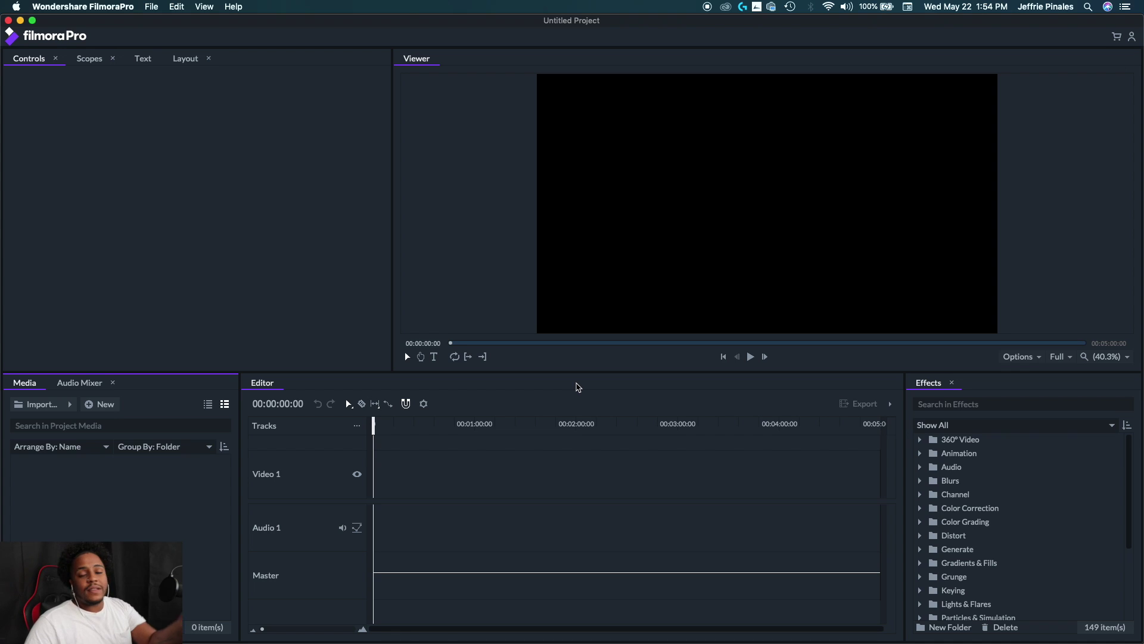
Switch the project window to the Editing workspace.
{"action": "left_click", "coordinate": [456, 158]}
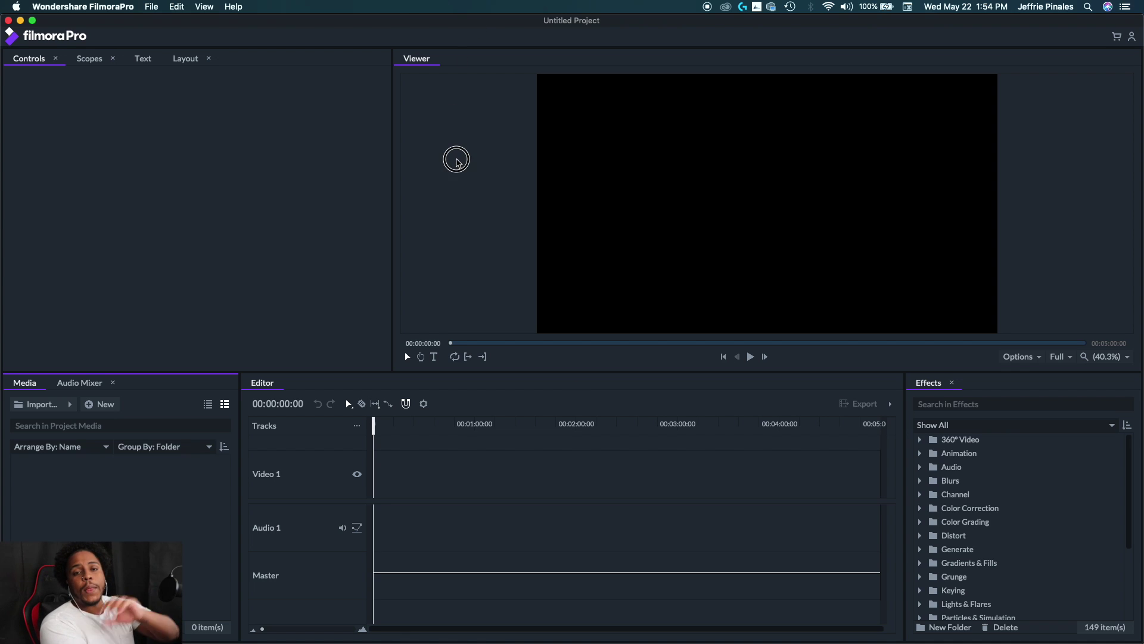
{"action": "left_click", "coordinate": [205, 6]}
{"action": "mouse_move", "coordinate": [250, 72]}
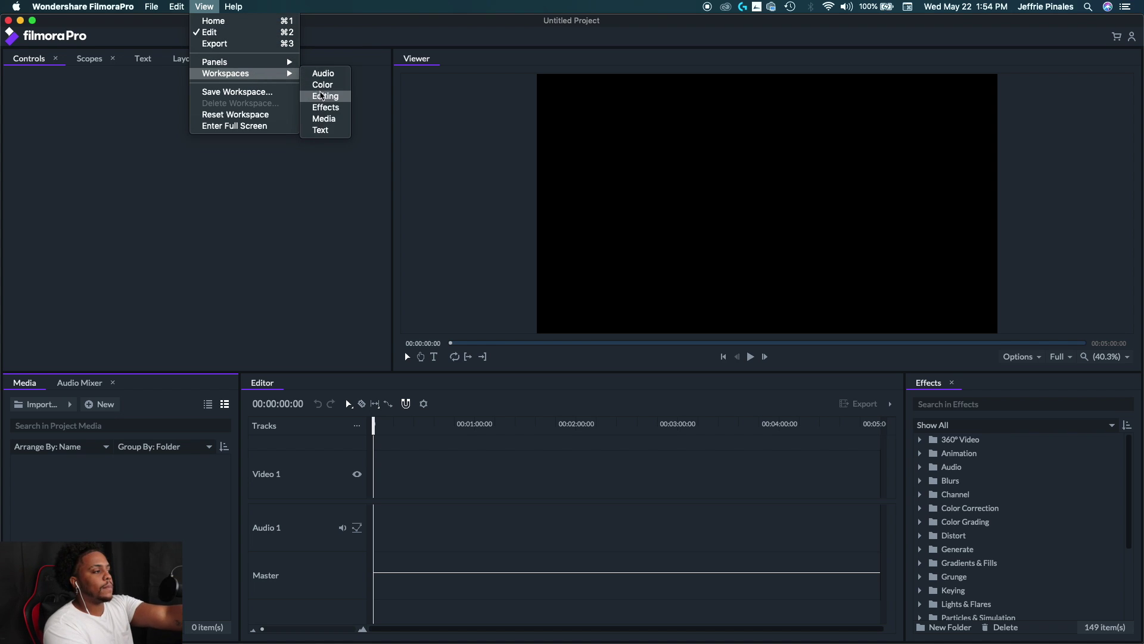
{"action": "left_click", "coordinate": [325, 96]}
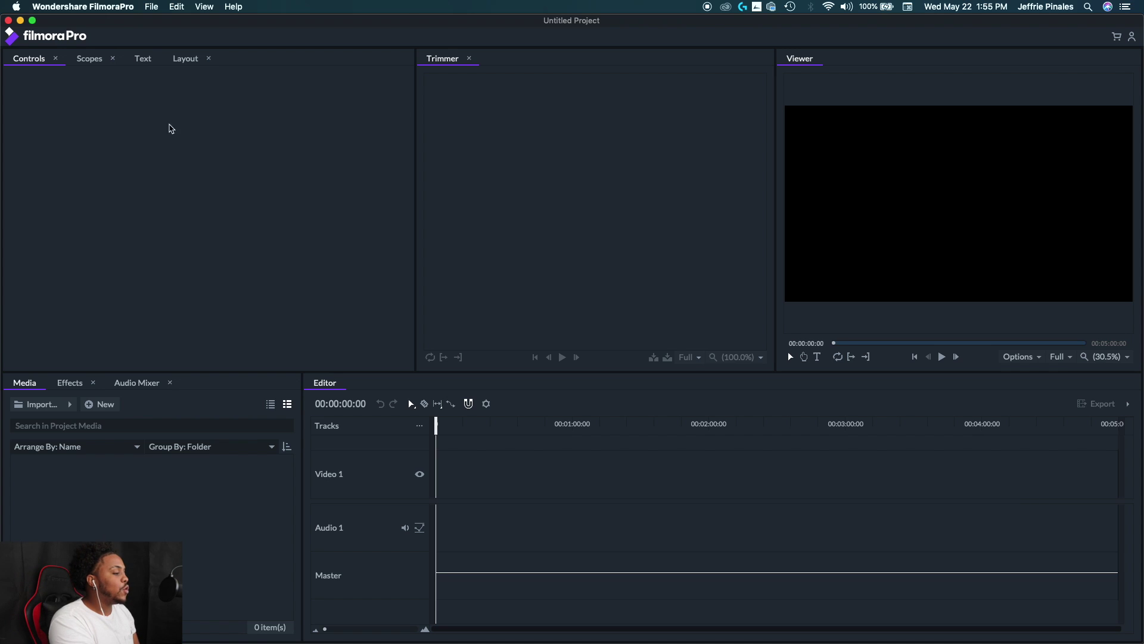
Dock the Effects panel as its own pane beside the timeline editor, on the side away from the Media panel.
{"action": "left_click_drag", "start_coordinate": [70, 383], "coordinate": [769, 516]}
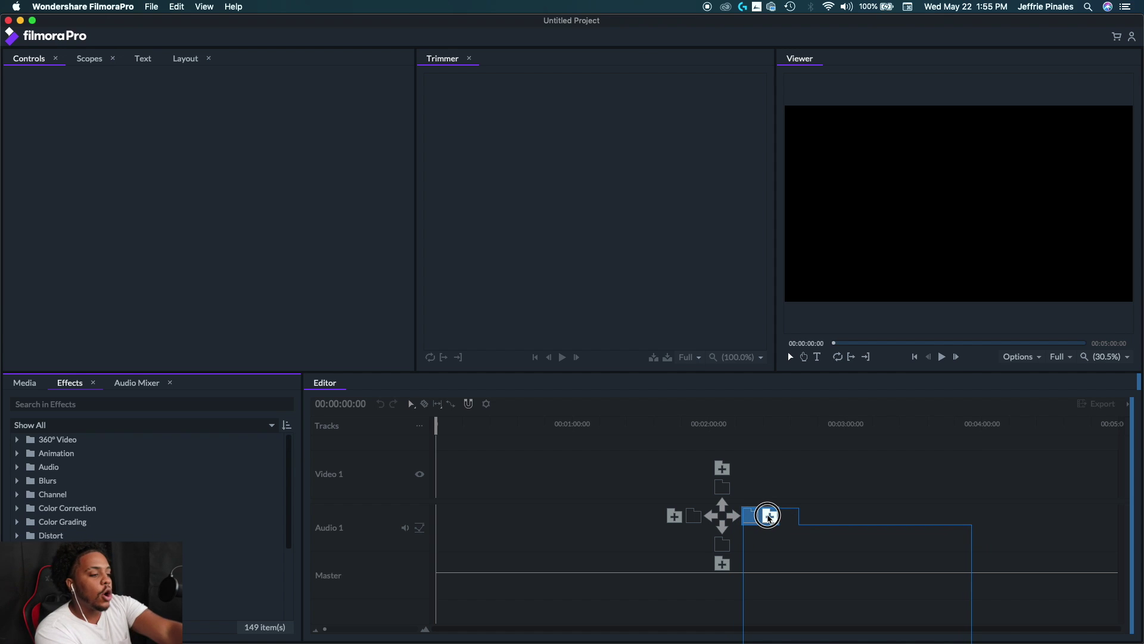
{"action": "left_click_drag", "start_coordinate": [769, 516], "coordinate": [767, 517]}
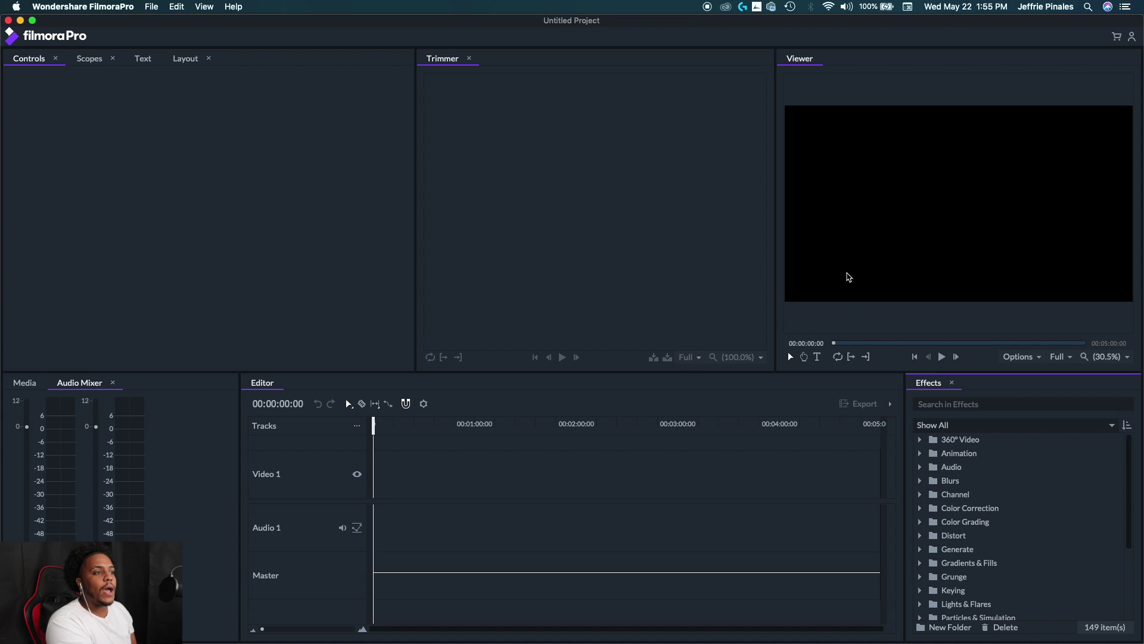
Move the Viewer between the Controls and Trimmer panels, then widen it and give the timeline editor more height.
{"action": "left_click_drag", "start_coordinate": [806, 59], "coordinate": [549, 218]}
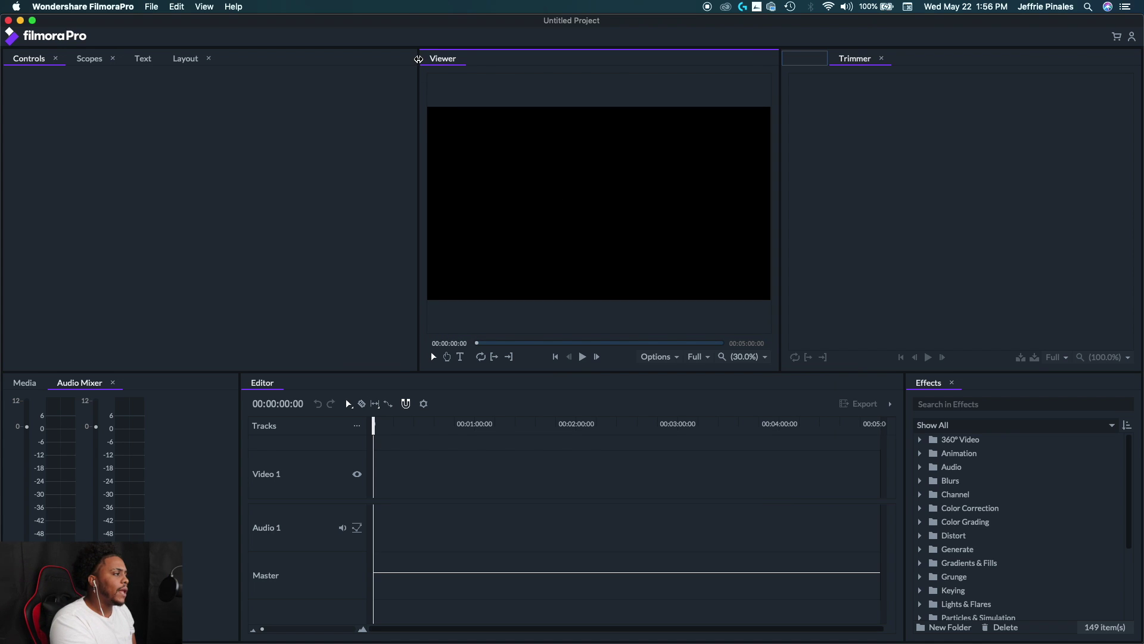
{"action": "left_click_drag", "start_coordinate": [419, 59], "coordinate": [228, 60]}
{"action": "left_click_drag", "start_coordinate": [654, 373], "coordinate": [656, 324]}
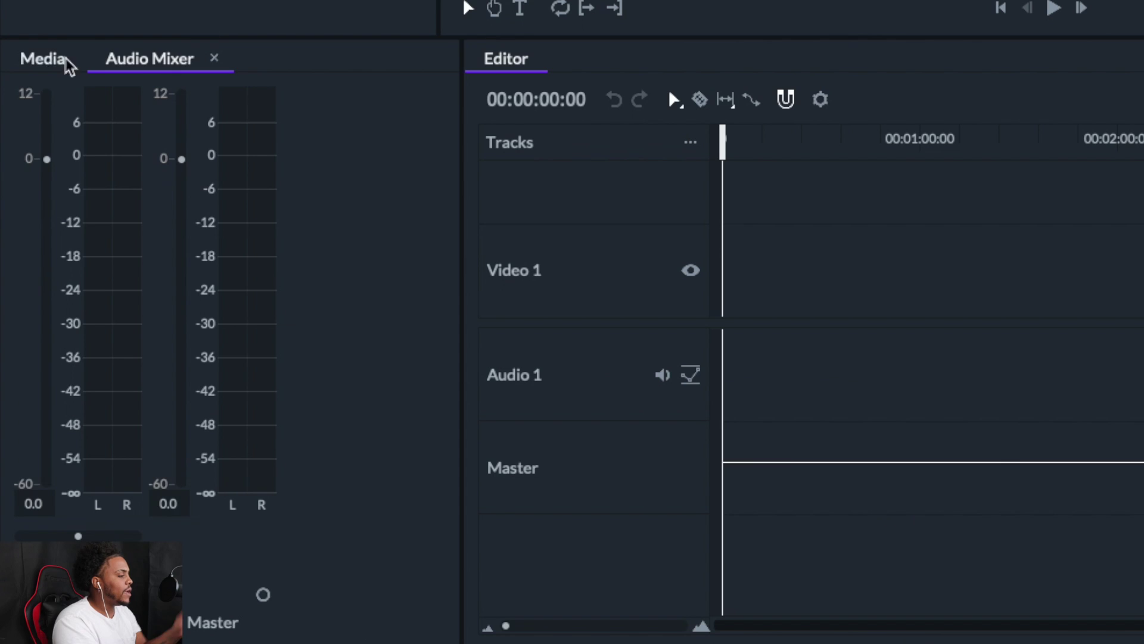
Import Untitled Project.mp4 from the Water prank folder into the project media.
{"action": "left_click", "coordinate": [39, 62]}
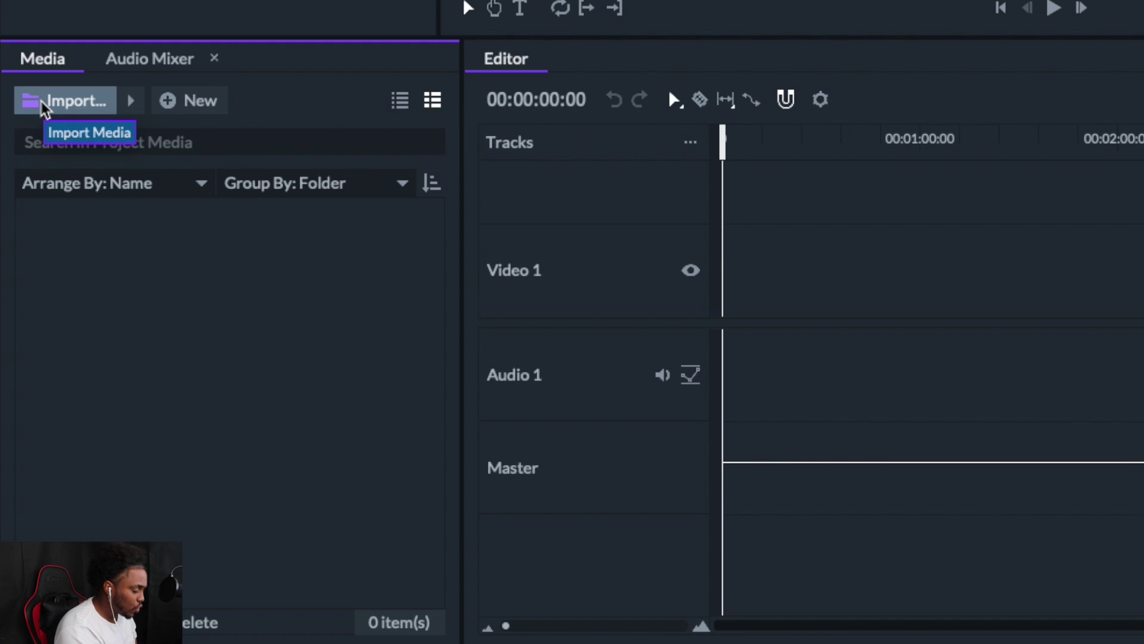
{"action": "left_click", "coordinate": [43, 106]}
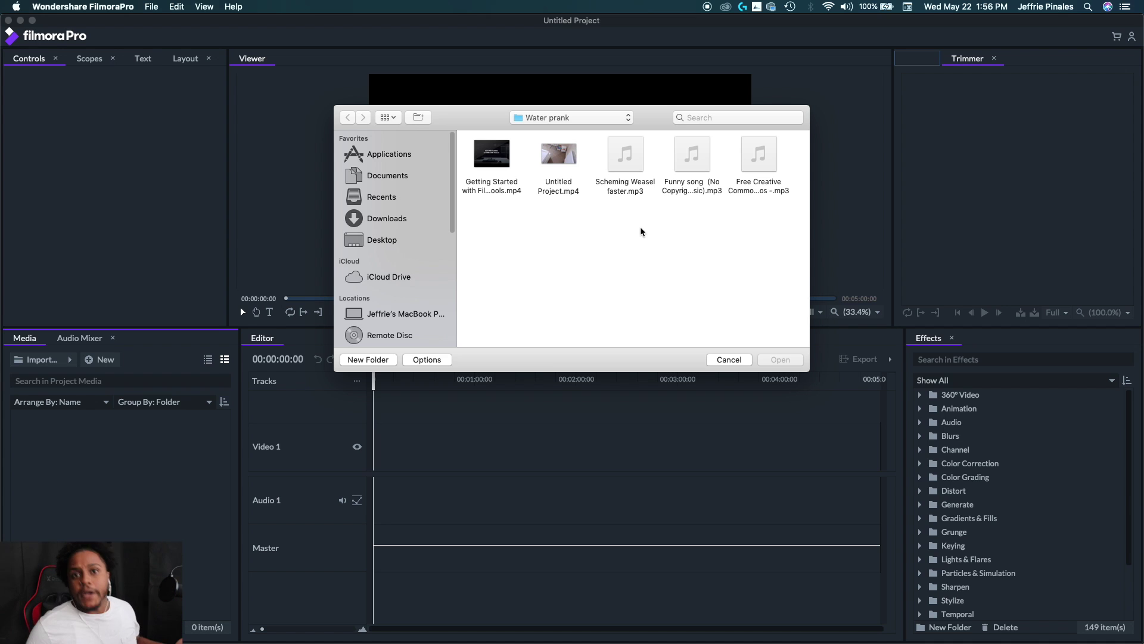
{"action": "left_click", "coordinate": [571, 156]}
{"action": "double_click", "coordinate": [572, 156]}
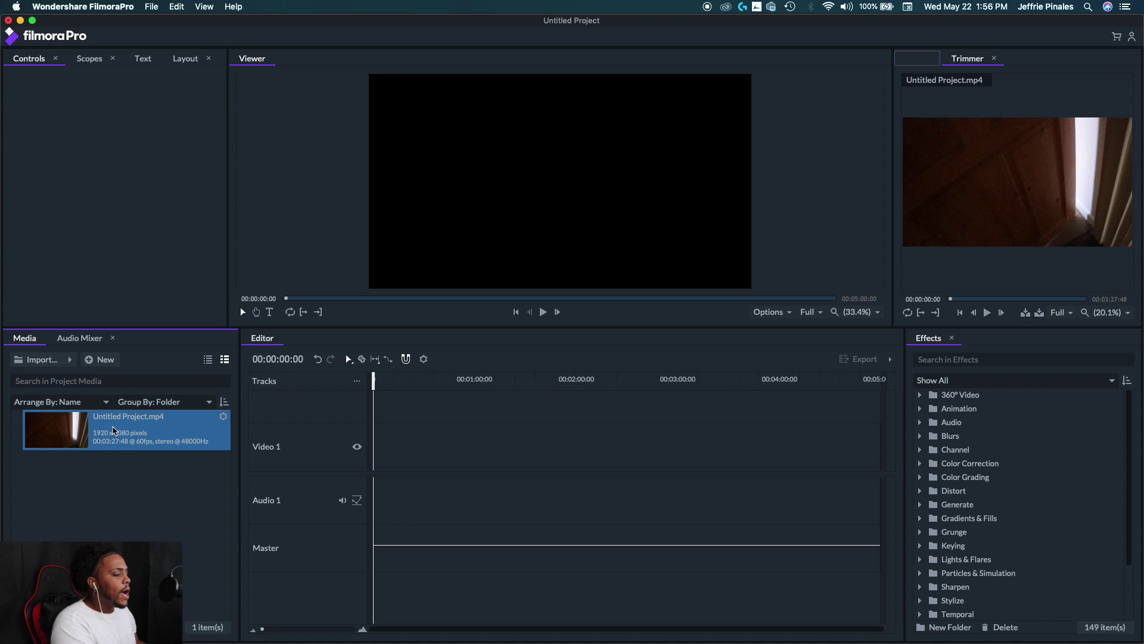
Trim Untitled Project.mp4 in the Trimmer with an in point at 00:00:40:50 and an out point at 00:01:02:36.
{"action": "mouse_move", "coordinate": [999, 194]}
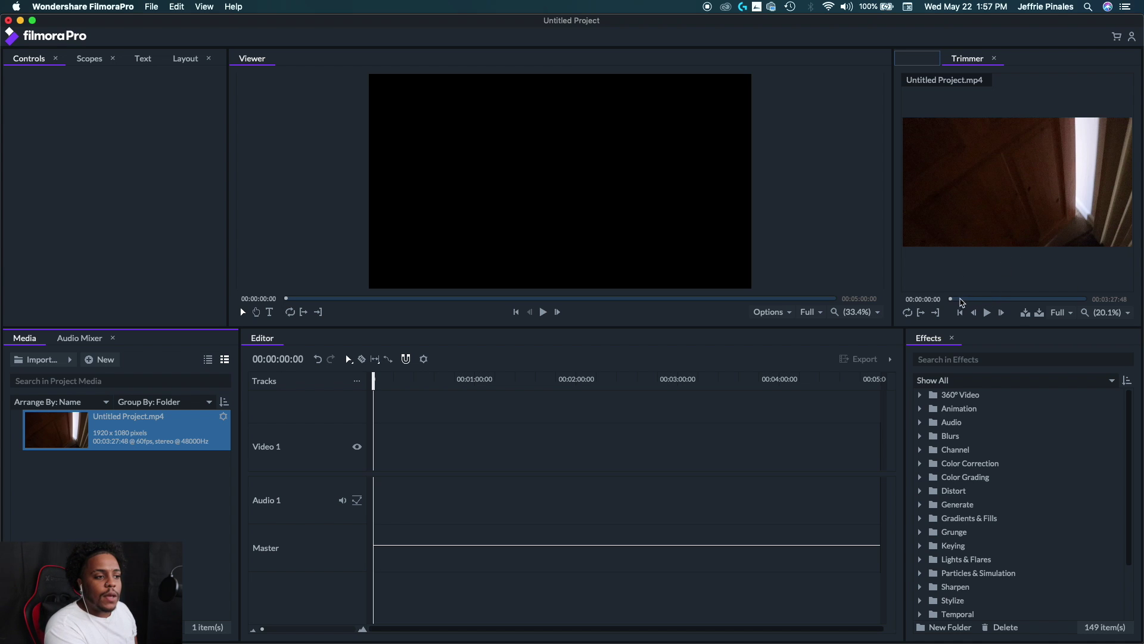
{"action": "left_click_drag", "start_coordinate": [951, 299], "coordinate": [974, 305]}
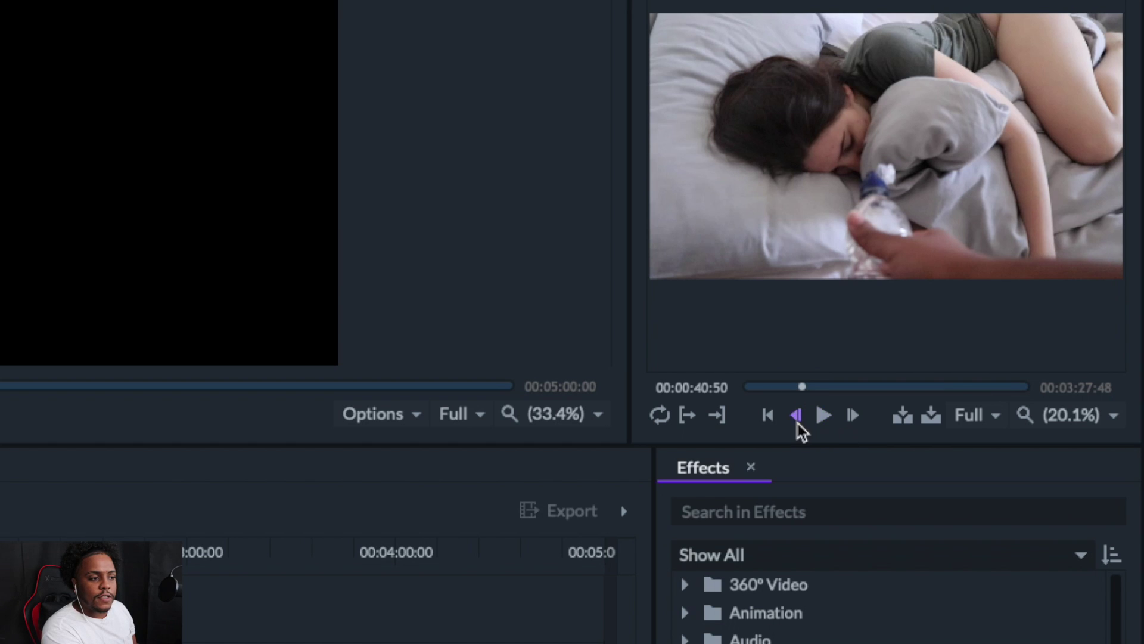
{"action": "left_click", "coordinate": [690, 417]}
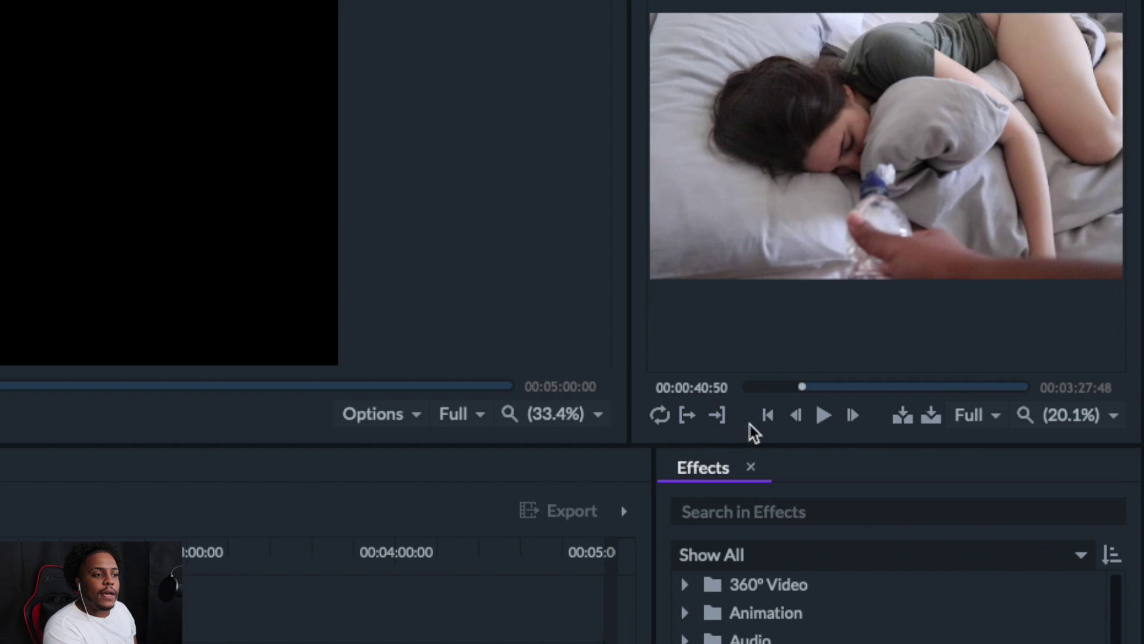
{"action": "left_click_drag", "start_coordinate": [838, 388], "coordinate": [831, 391]}
{"action": "left_click", "coordinate": [717, 415]}
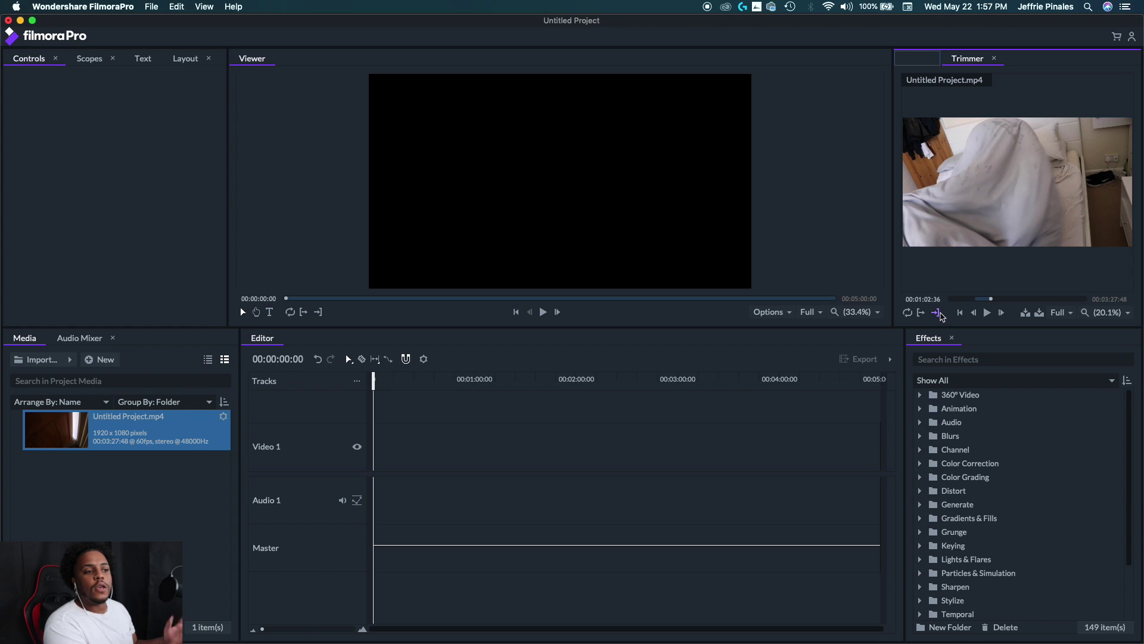
{"action": "left_click", "coordinate": [988, 300]}
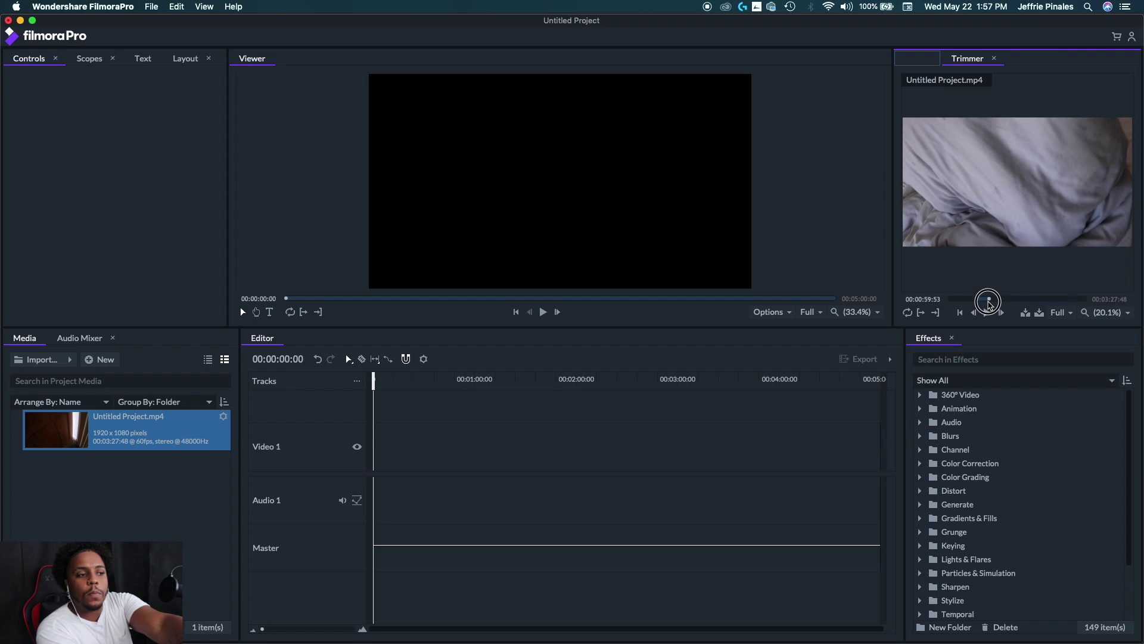
{"action": "left_click", "coordinate": [1048, 197]}
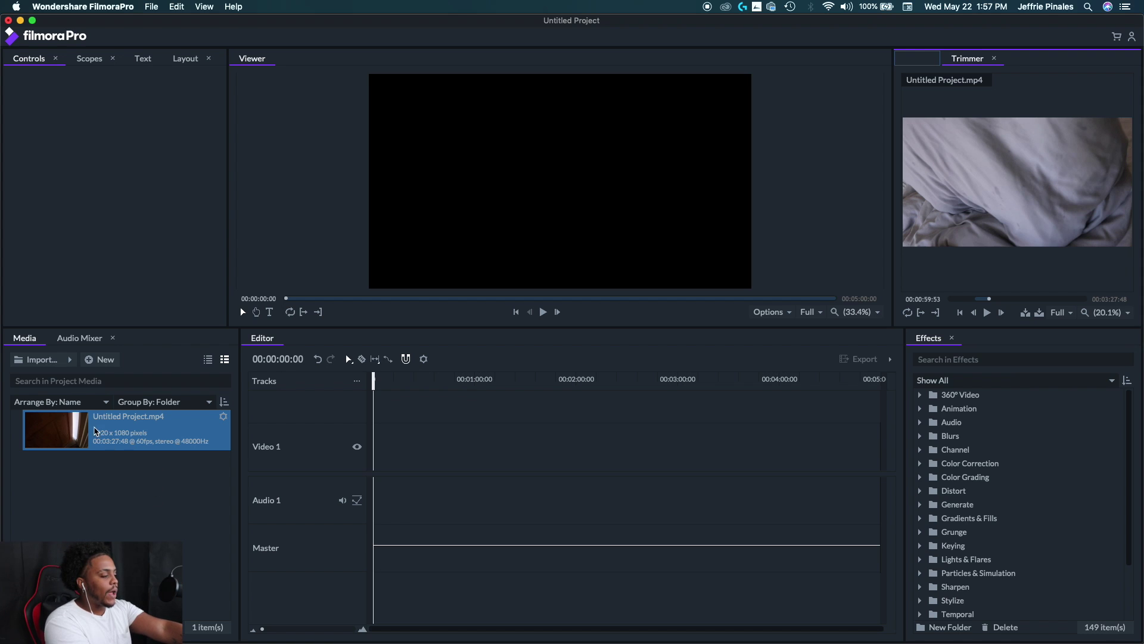
Place the full Untitled Project.mp4 clip on the Video 1 track, starting at the beginning of the timeline.
{"action": "left_click_drag", "start_coordinate": [51, 433], "coordinate": [388, 462]}
{"action": "left_click_drag", "start_coordinate": [538, 429], "coordinate": [524, 430]}
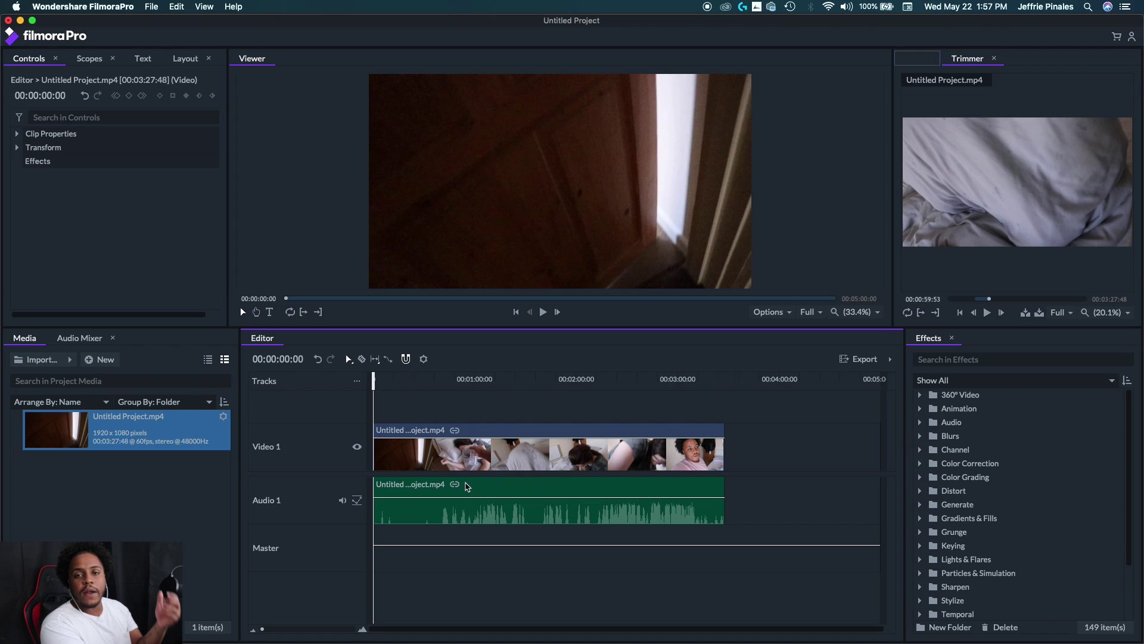
Slice the timeline clip at 00:00:40:29, where the audio activity begins.
{"action": "left_click", "coordinate": [441, 379]}
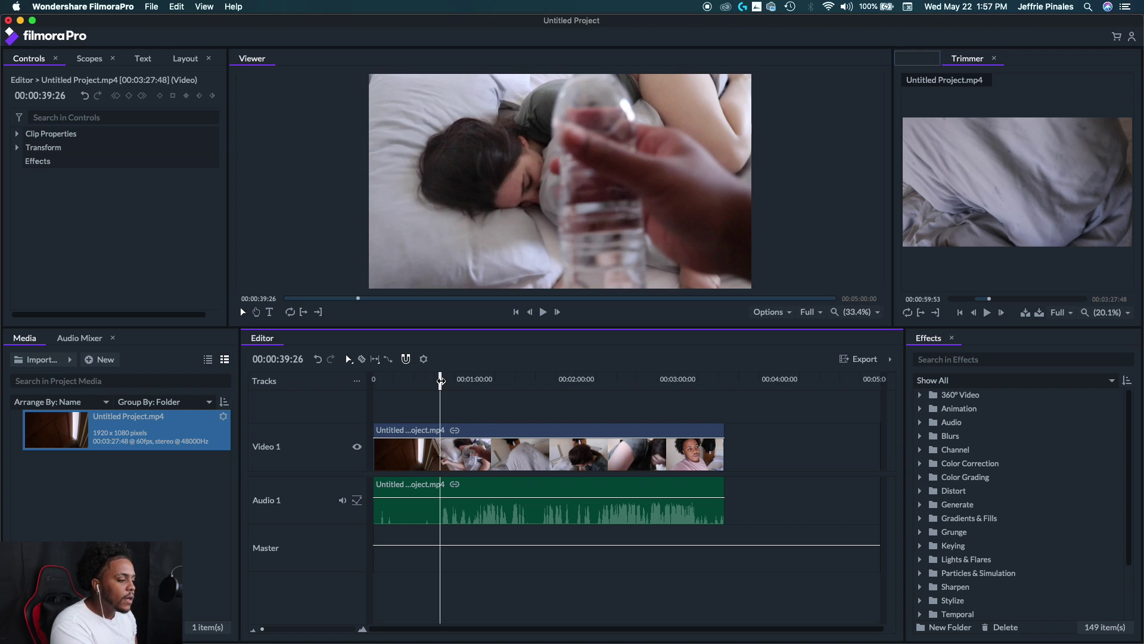
{"action": "left_click_drag", "start_coordinate": [440, 379], "coordinate": [442, 380]}
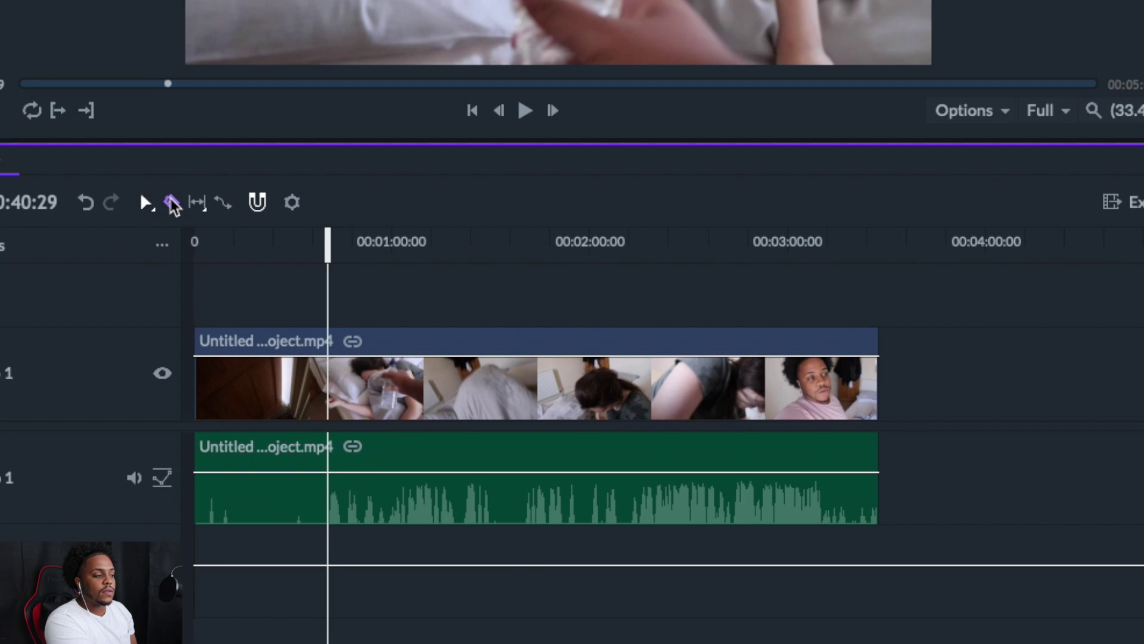
{"action": "left_click", "coordinate": [172, 203]}
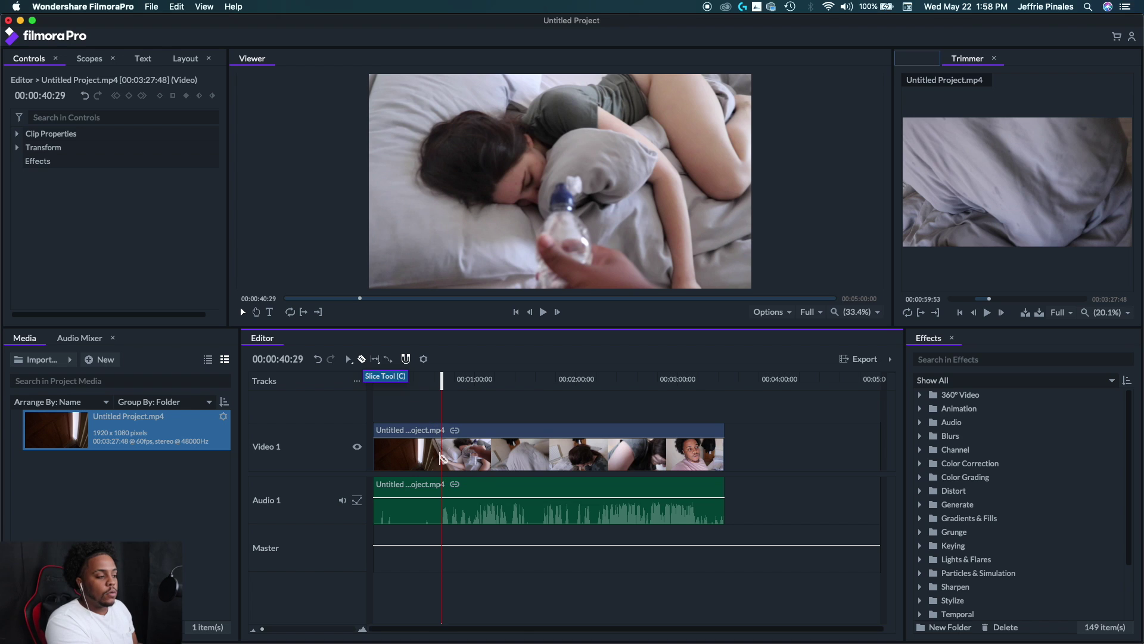
{"action": "left_click", "coordinate": [332, 386]}
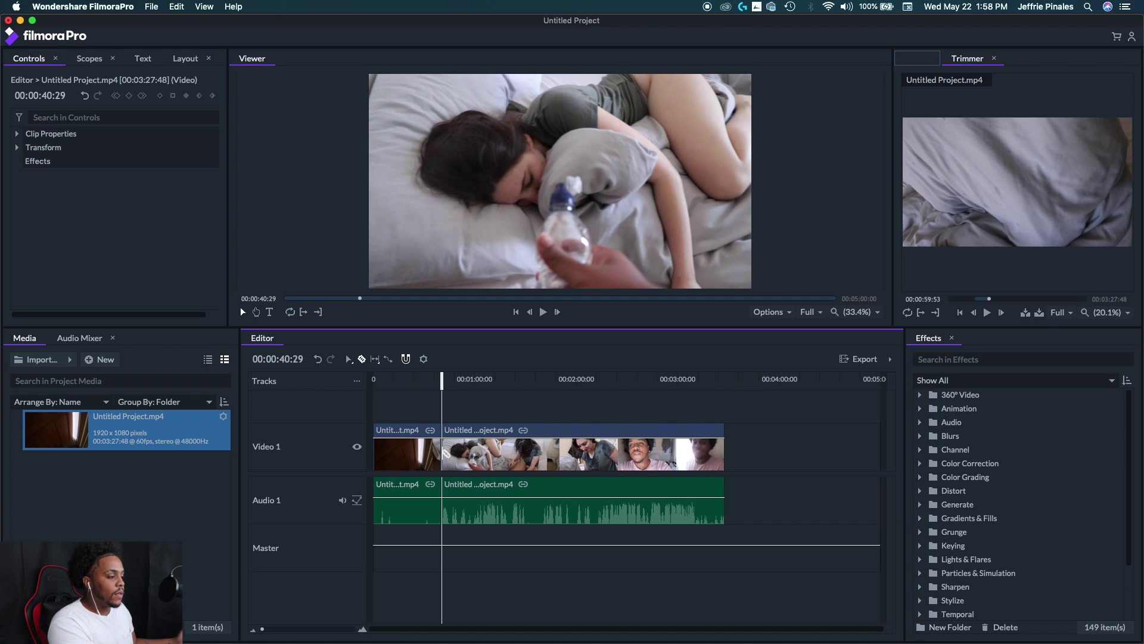
Delete the opening segment before the cut and move the remaining clip to the start of the timeline.
{"action": "left_click", "coordinate": [351, 360]}
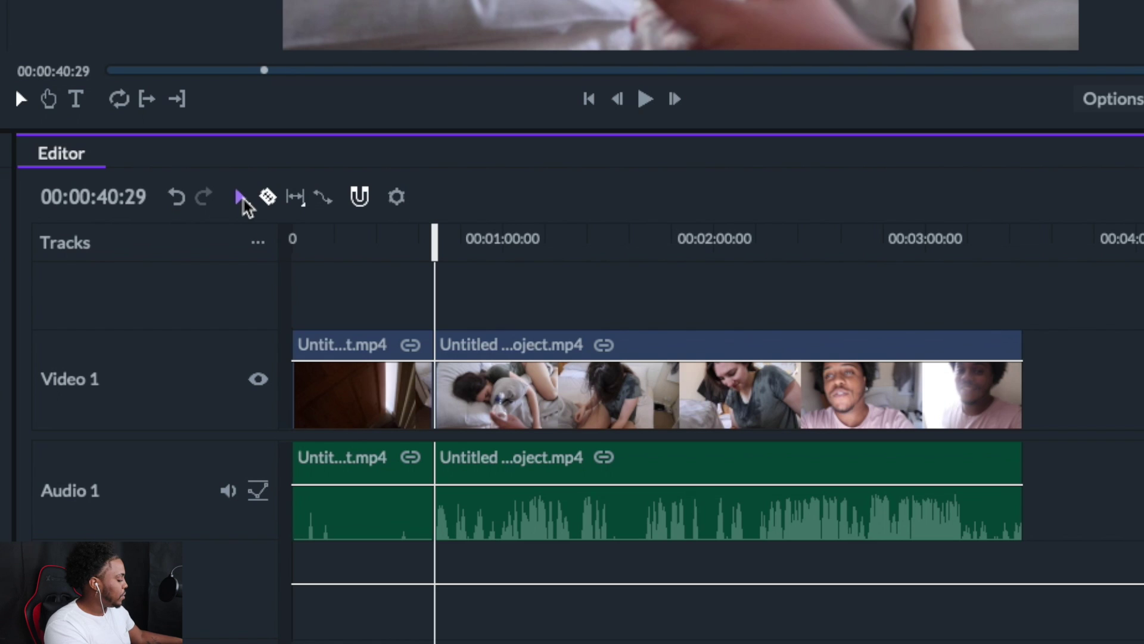
{"action": "left_click", "coordinate": [368, 389]}
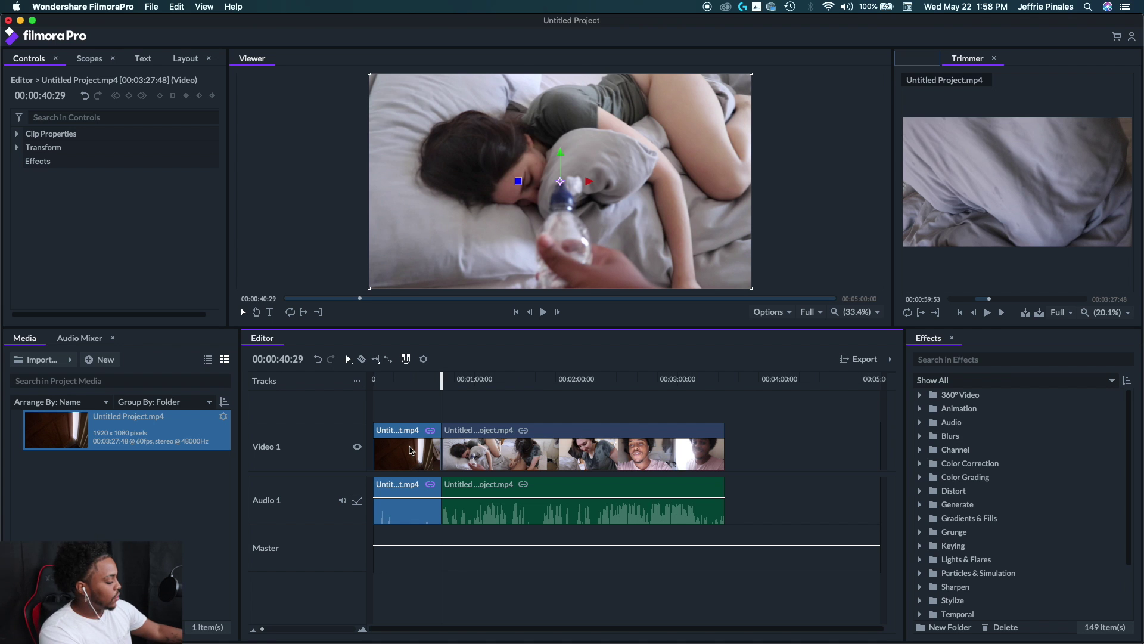
{"action": "key", "text": "Delete"}
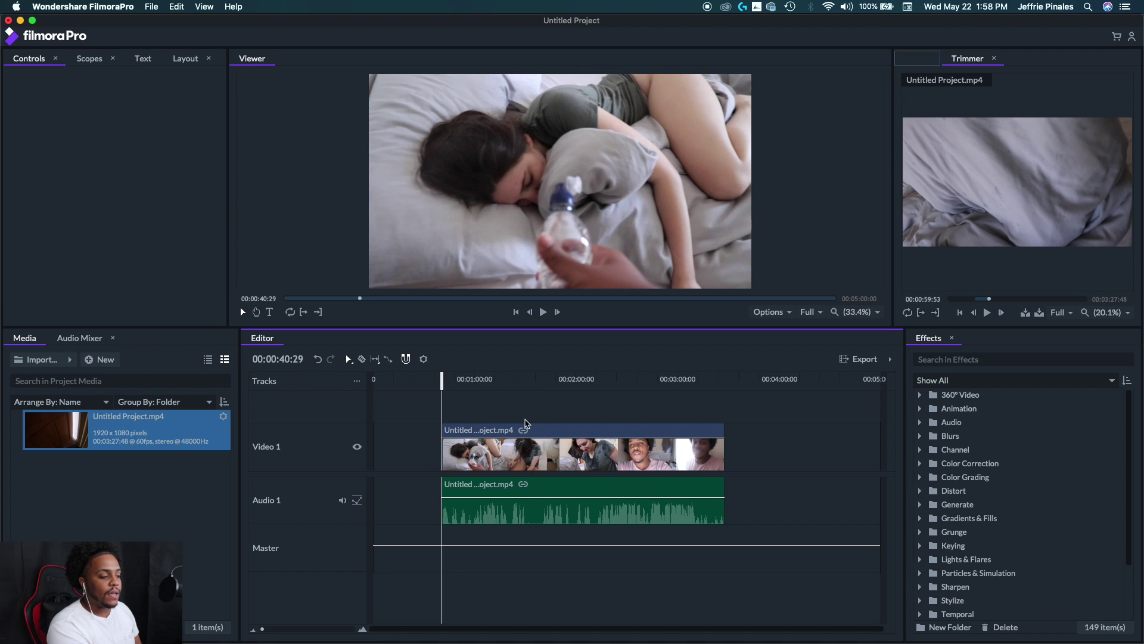
{"action": "left_click_drag", "start_coordinate": [565, 453], "coordinate": [429, 451]}
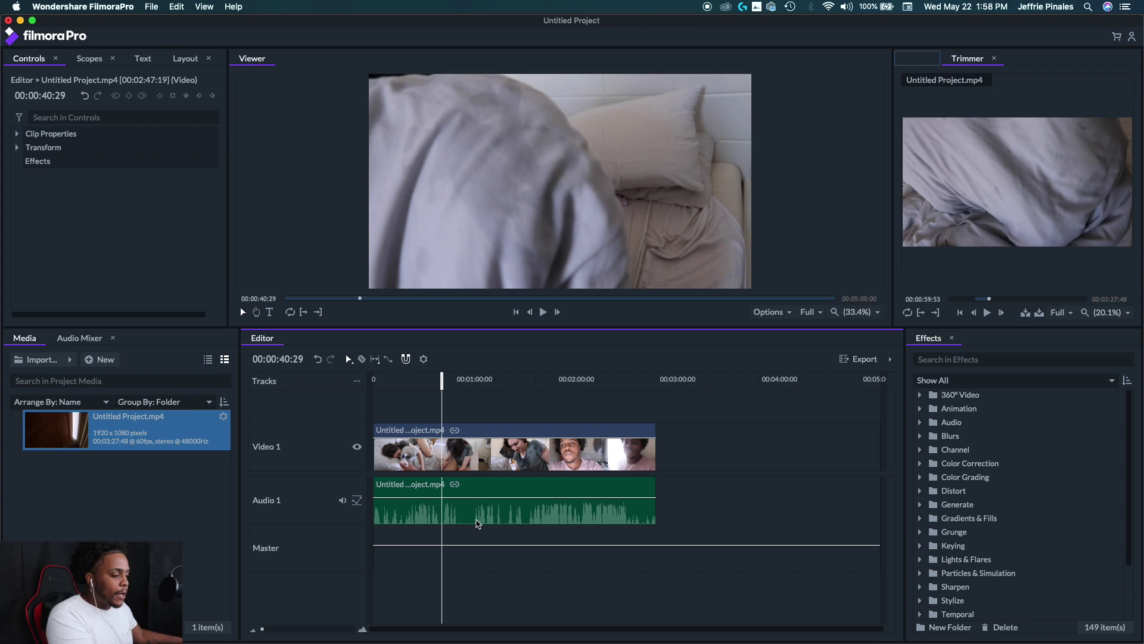
Slice the clip around the silent stretch at about 00:00:50 and 00:01:00, undoing the extra cut between them.
{"action": "key", "text": "c"}
{"action": "left_click", "coordinate": [457, 511]}
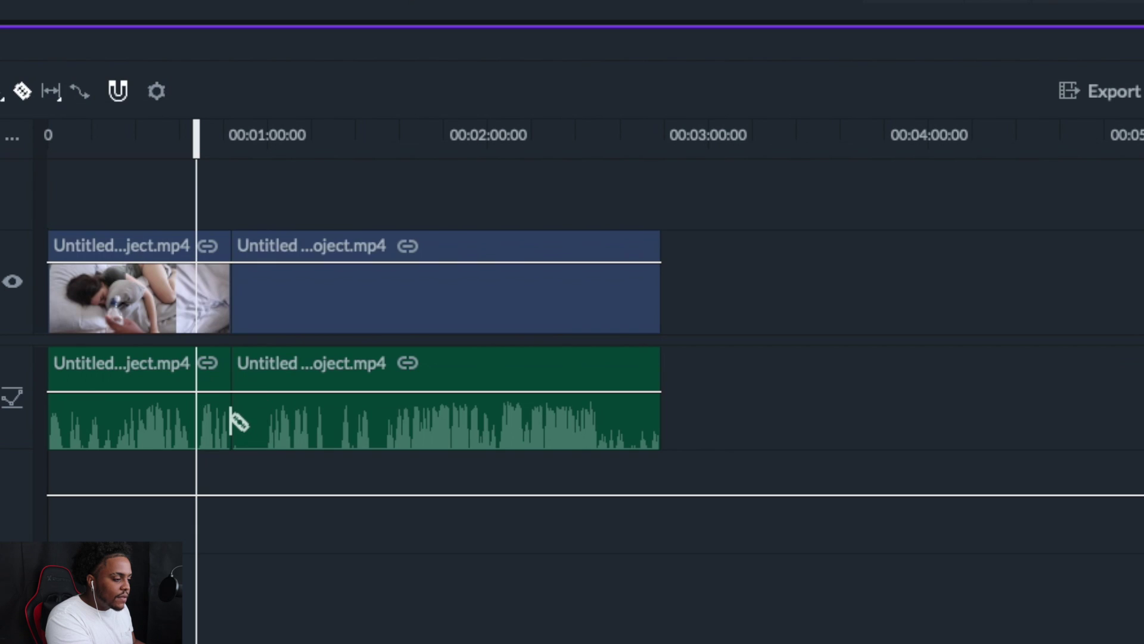
{"action": "left_click", "coordinate": [268, 421]}
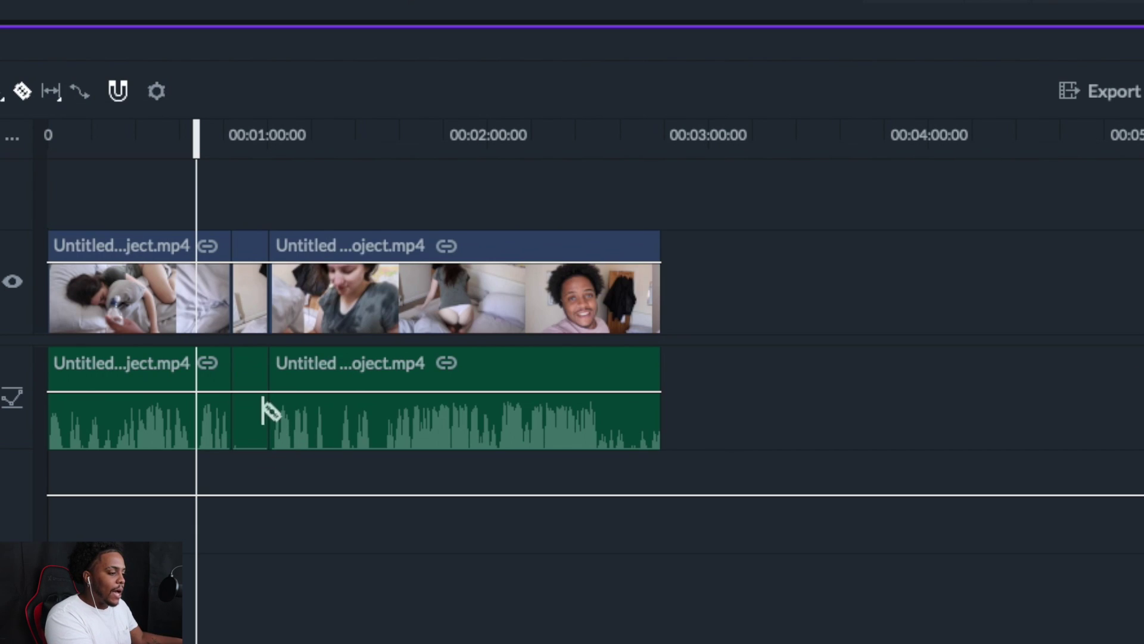
{"action": "left_click", "coordinate": [251, 305]}
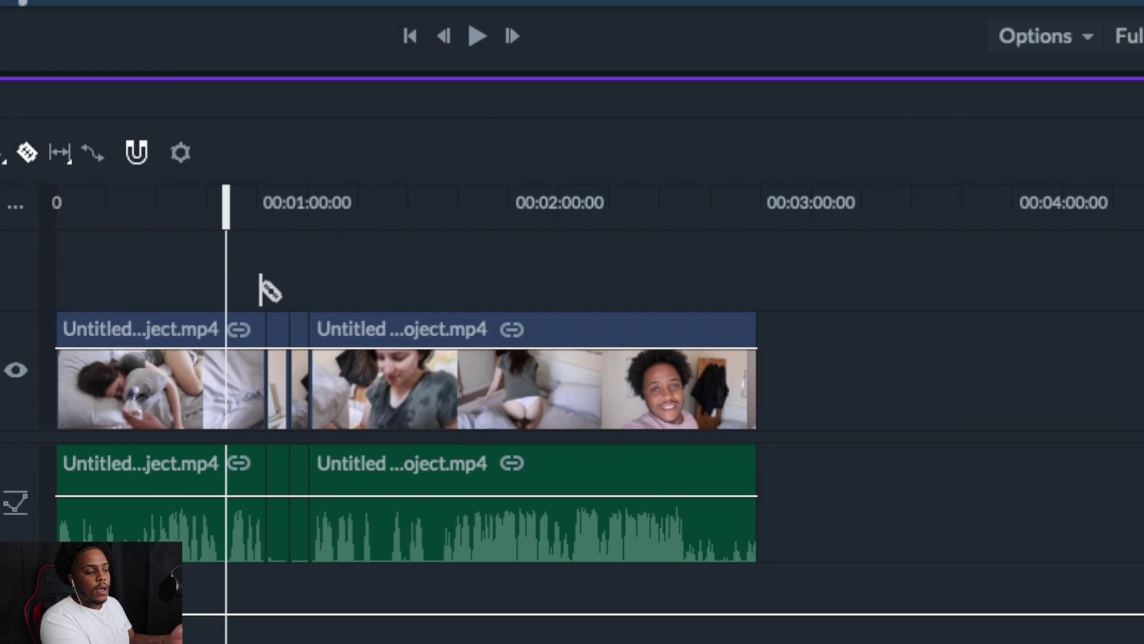
{"action": "key", "text": "ctrl+z"}
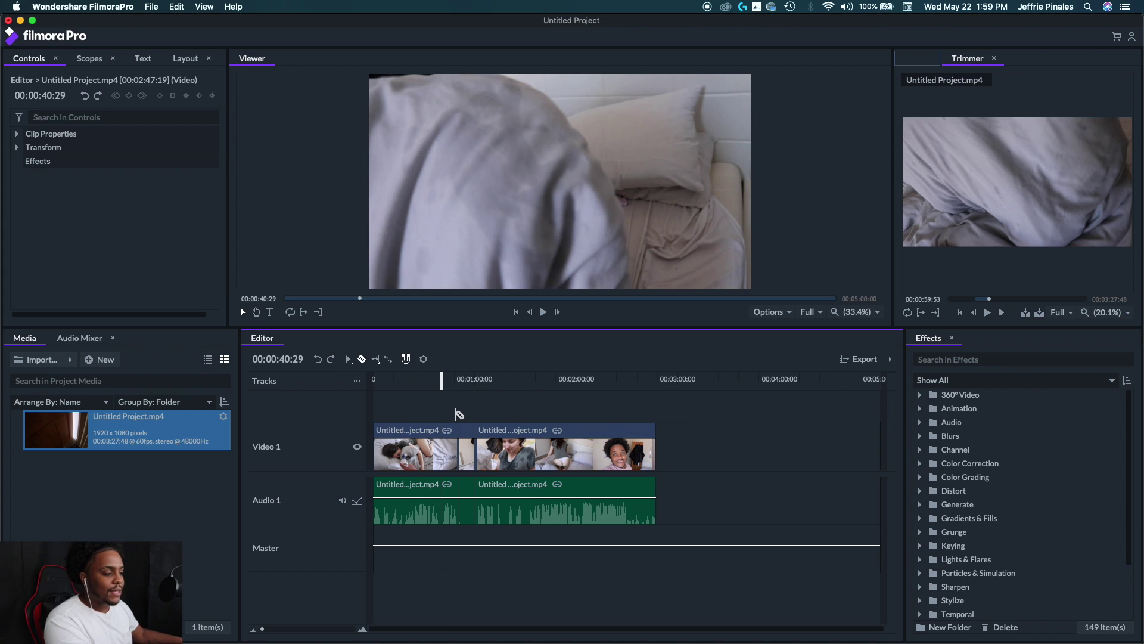
Delete the short silent segment between the two cuts and move the following clip up against the first one.
{"action": "key", "text": "a"}
{"action": "left_click", "coordinate": [468, 451]}
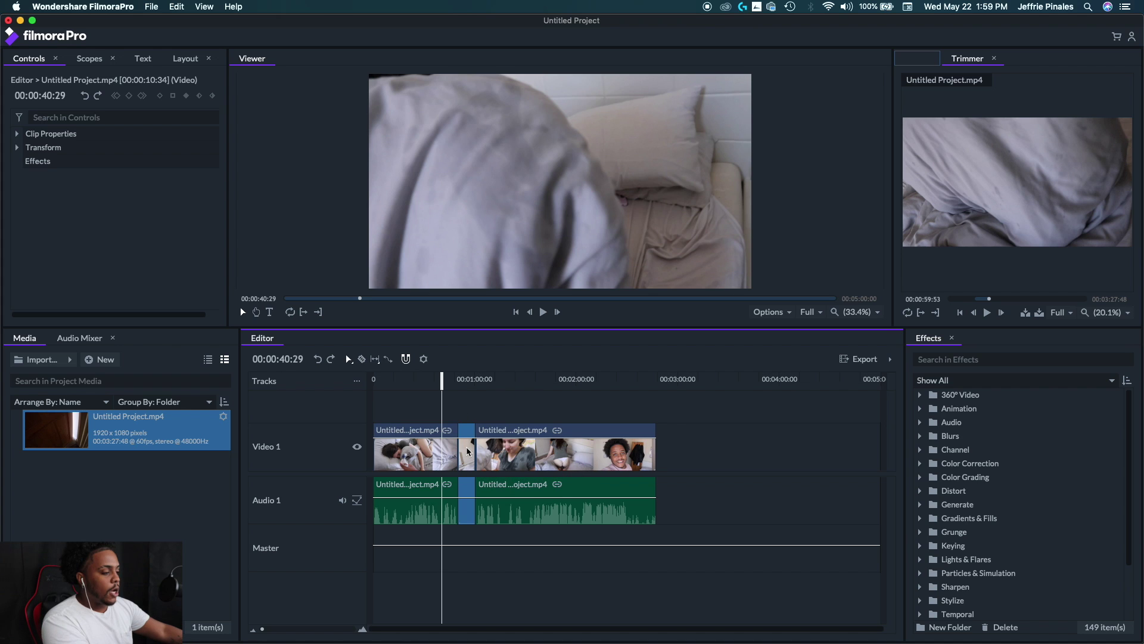
{"action": "key", "text": "Delete"}
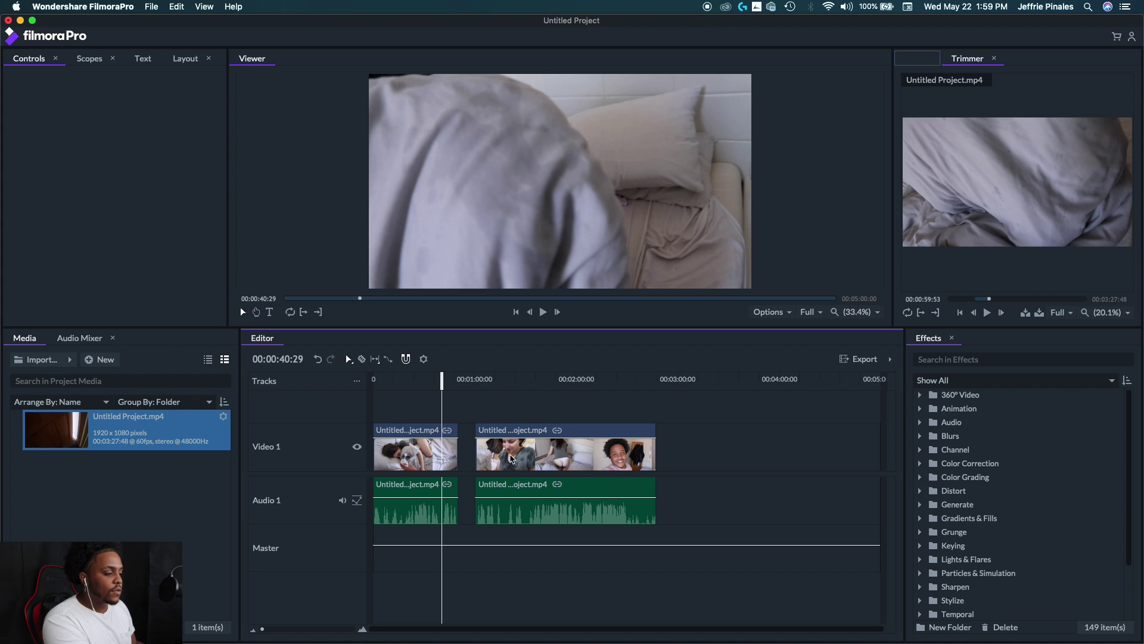
{"action": "left_click_drag", "start_coordinate": [512, 454], "coordinate": [493, 455]}
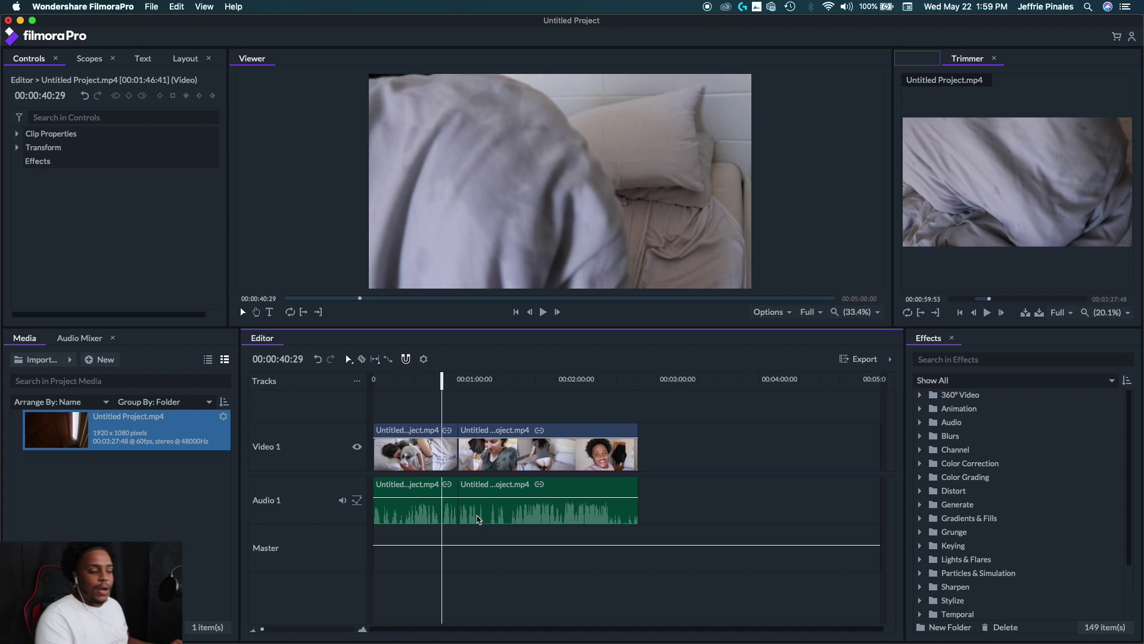
Move the second clip earlier so it overlaps the end of the first, and slice the first clip at 00:00:01:24.
{"action": "left_click_drag", "start_coordinate": [551, 452], "coordinate": [516, 451]}
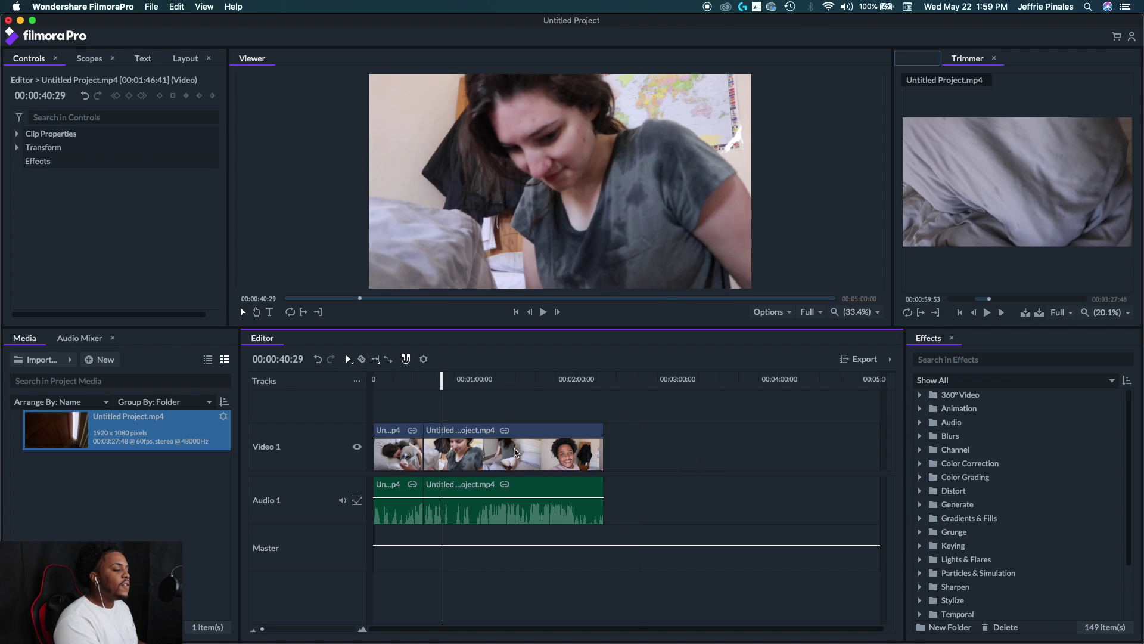
{"action": "left_click", "coordinate": [405, 453]}
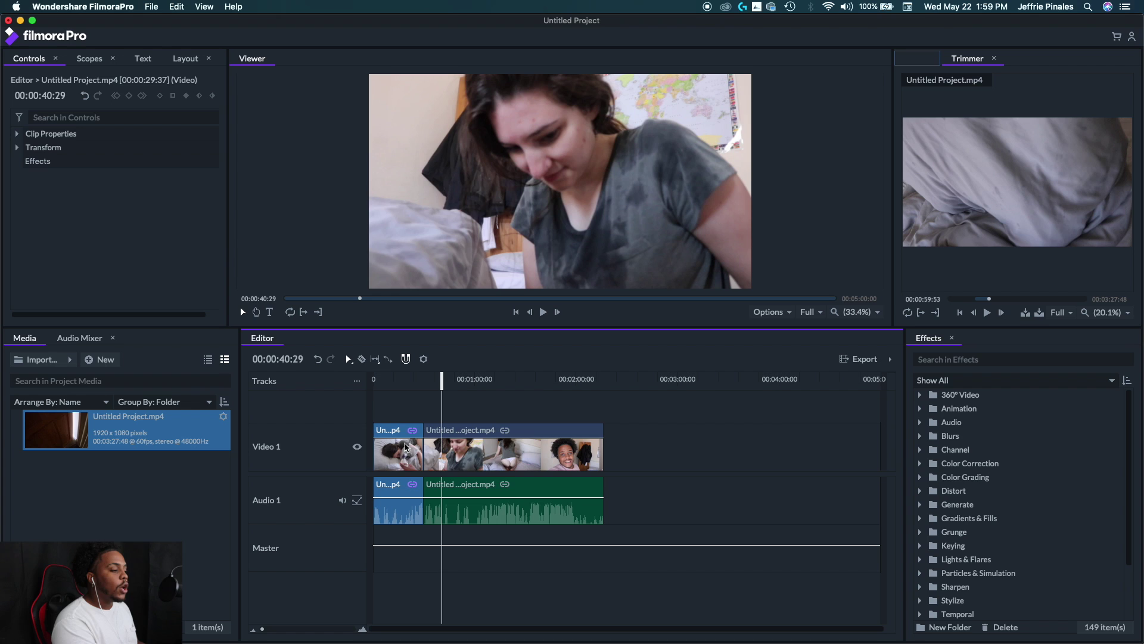
{"action": "left_click", "coordinate": [394, 380]}
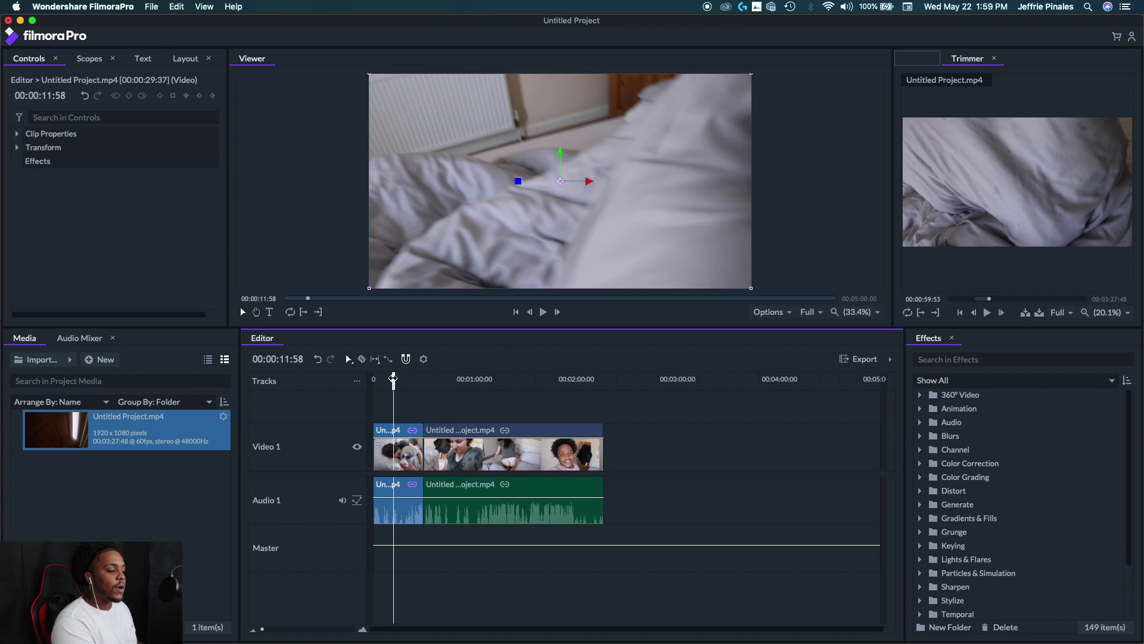
{"action": "mouse_move", "coordinate": [393, 382]}
{"action": "left_mouse_down"}
{"action": "mouse_move", "coordinate": [404, 380]}
{"action": "mouse_move", "coordinate": [376, 377]}
{"action": "left_mouse_up"}
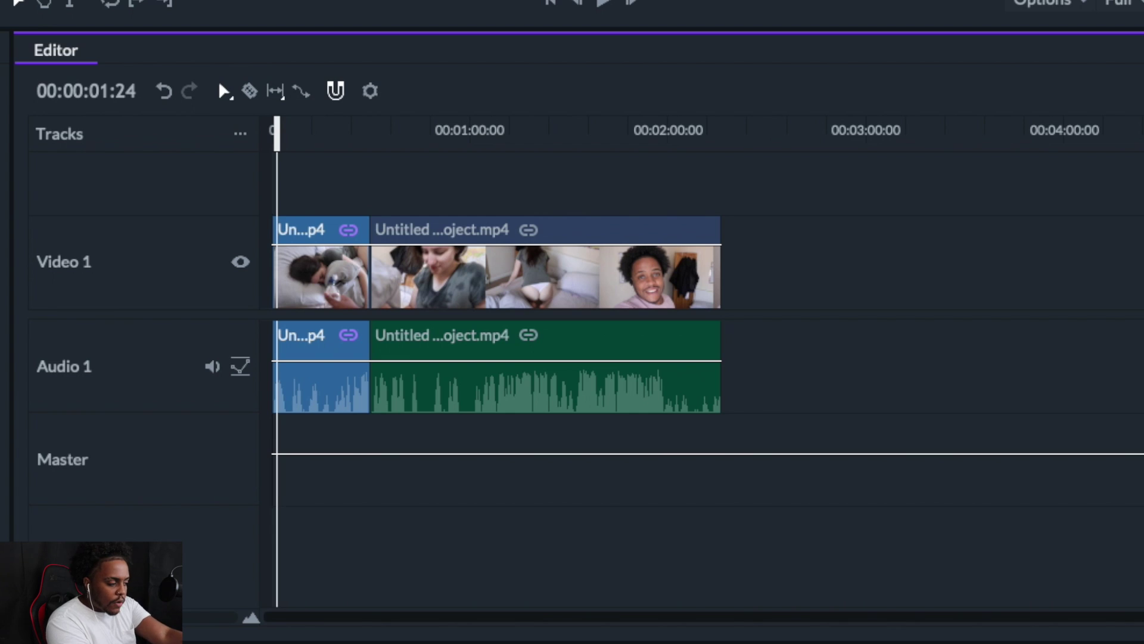
{"action": "scroll", "coordinate": [708, 357], "scroll_direction": "up", "scroll_amount": 10}
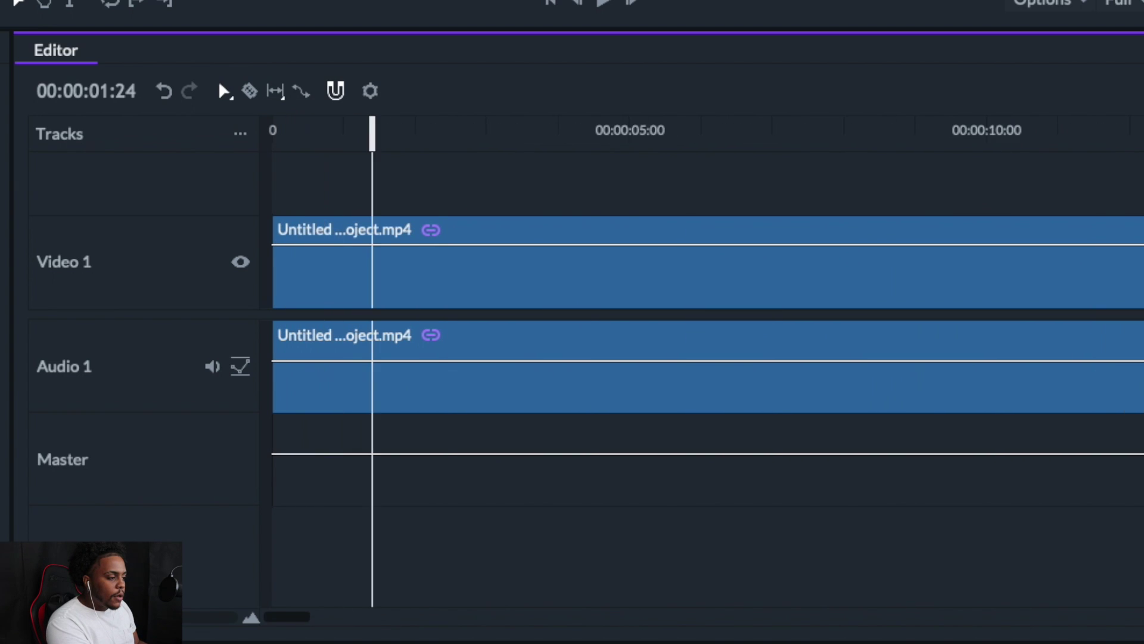
{"action": "scroll", "coordinate": [83, 620], "scroll_direction": "up", "scroll_amount": 5}
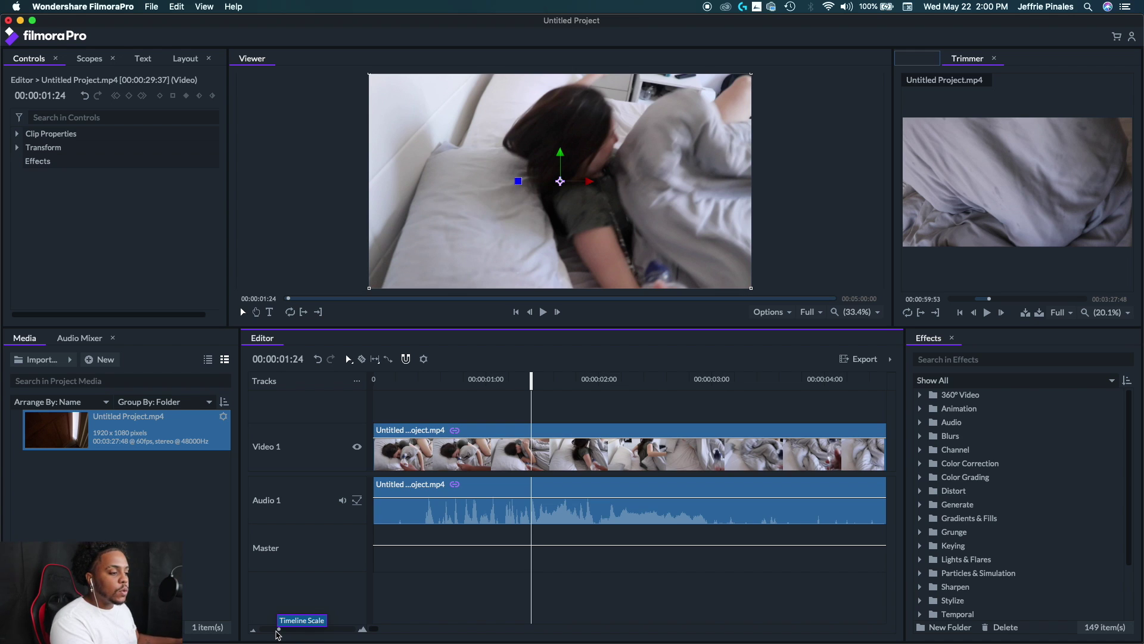
{"action": "key", "text": "c"}
{"action": "left_click", "coordinate": [532, 456]}
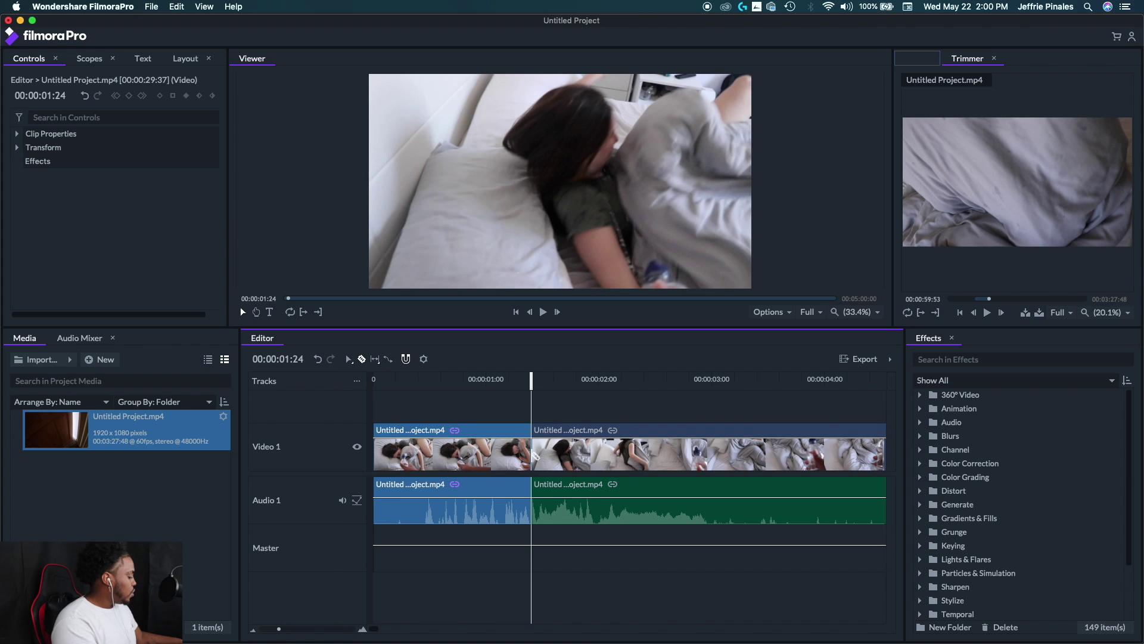
{"action": "key", "text": "v"}
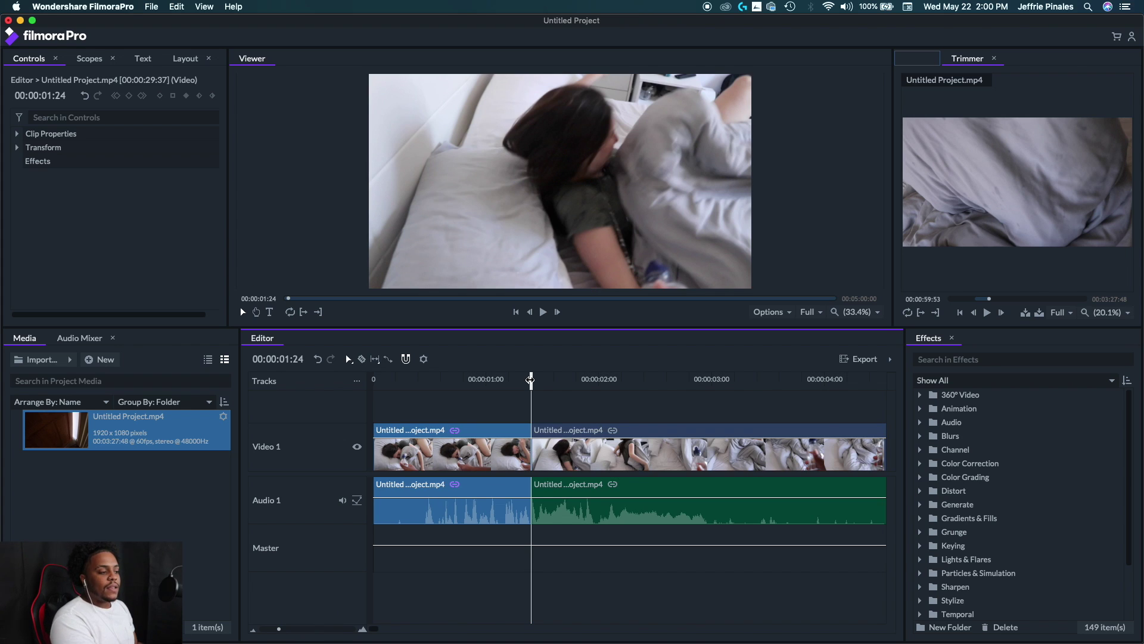
Scale the opening segment before the cut to 215% while viewing the frame at 00:00:00:43.
{"action": "left_click_drag", "start_coordinate": [531, 379], "coordinate": [454, 374]}
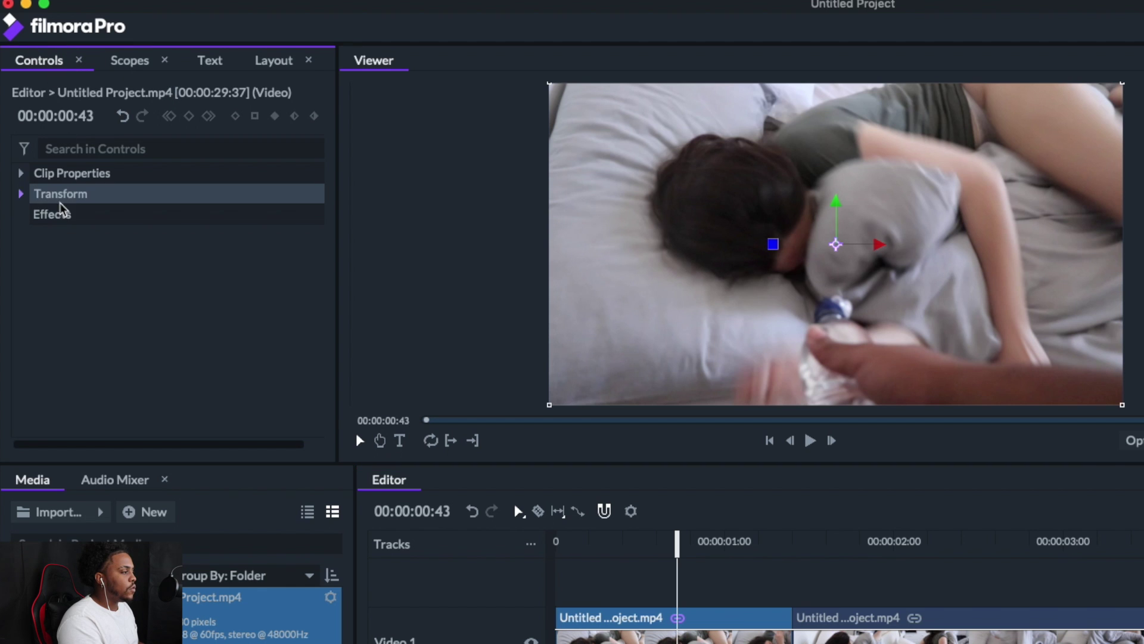
{"action": "left_click", "coordinate": [22, 195]}
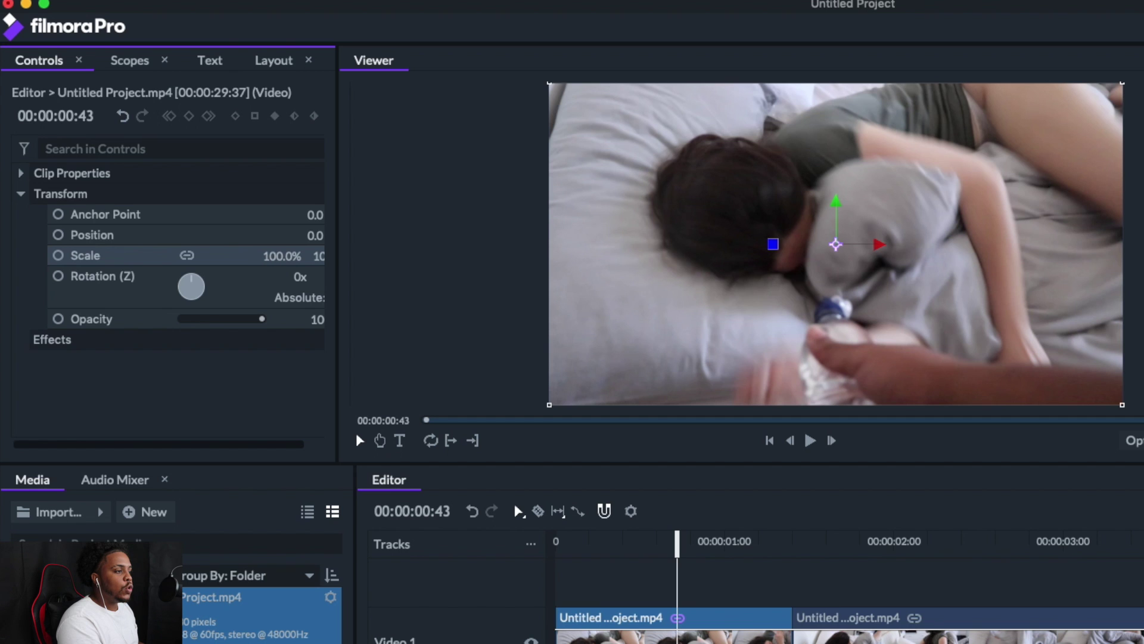
{"action": "left_click_drag", "start_coordinate": [281, 255], "coordinate": [351, 256]}
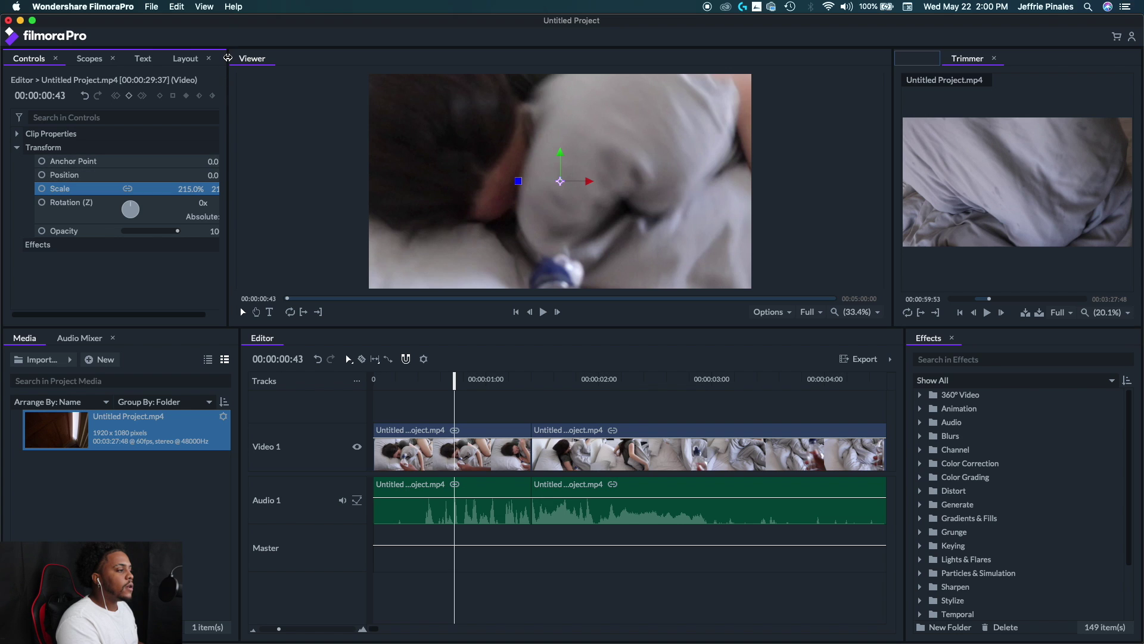
Reframe the enlarged segment on the sleeper's head with vertical position -88 and anchor point -197, 26, widening the controls area to reach the values.
{"action": "left_click_drag", "start_coordinate": [231, 62], "coordinate": [279, 60]}
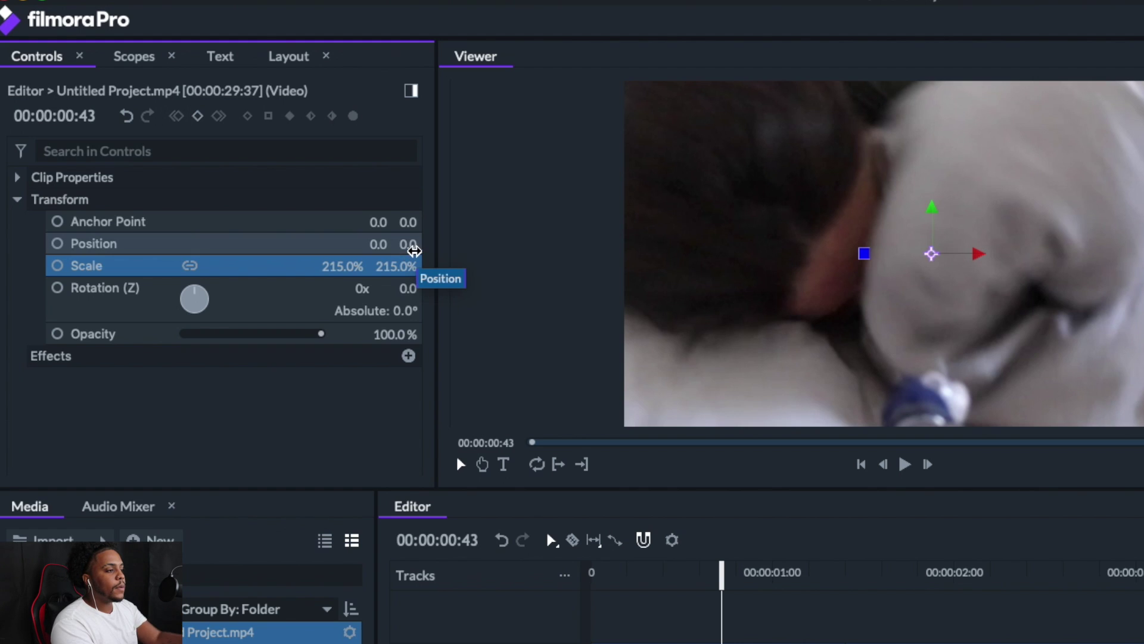
{"action": "left_click_drag", "start_coordinate": [411, 244], "coordinate": [373, 222]}
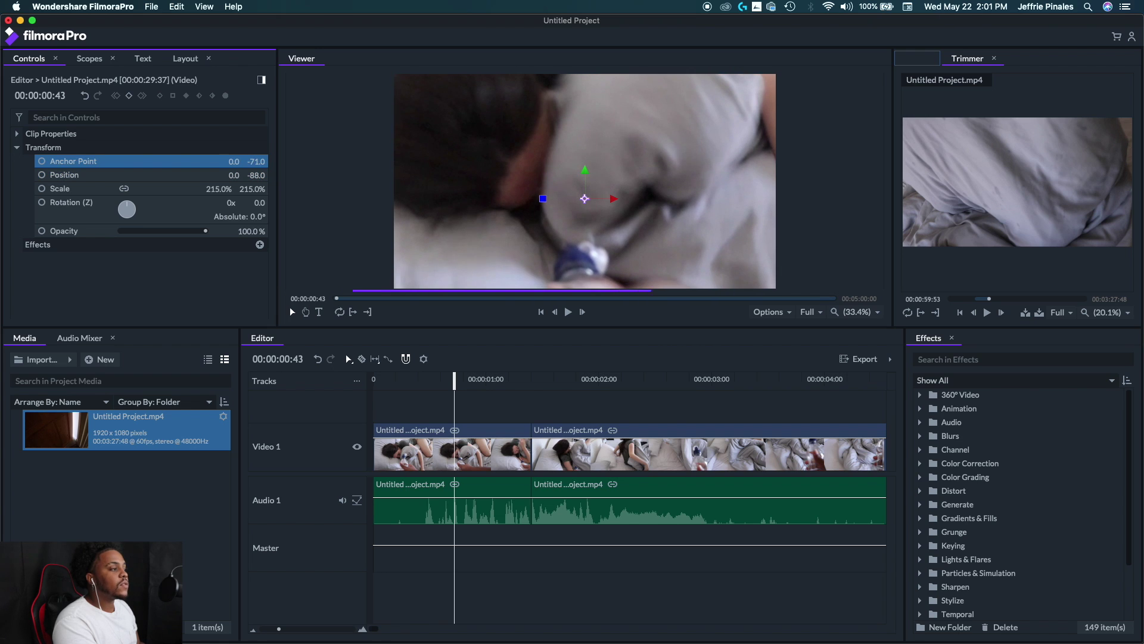
{"action": "left_click_drag", "start_coordinate": [257, 161], "coordinate": [292, 162]}
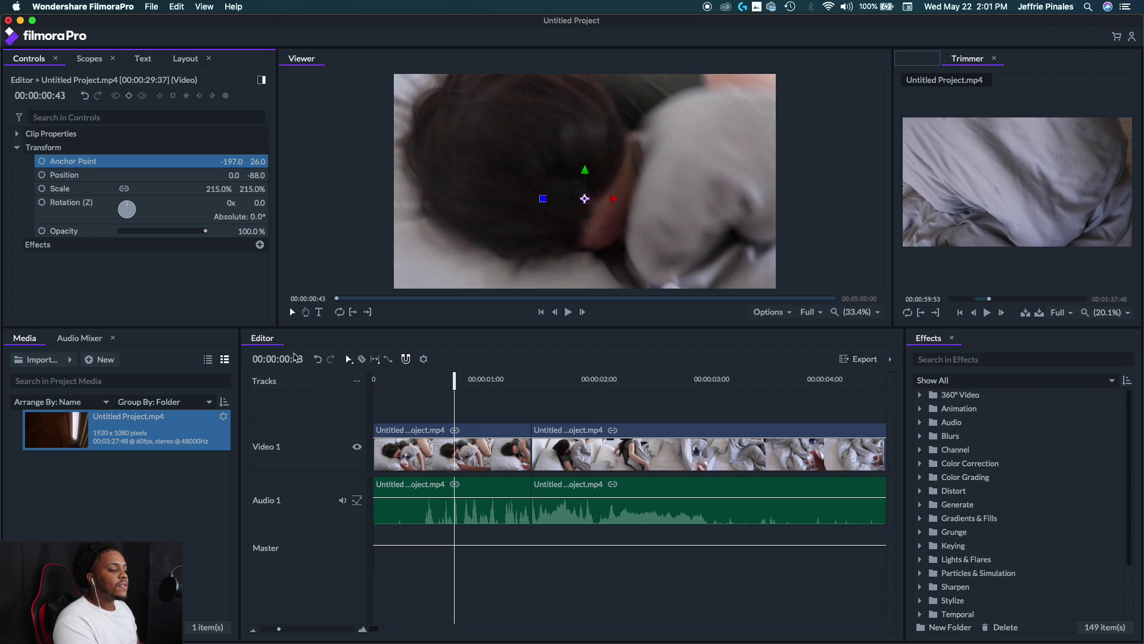
Play the zoomed-in opening segment from the start of the timeline to check its framing.
{"action": "left_click", "coordinate": [380, 402]}
{"action": "left_click_drag", "start_coordinate": [407, 379], "coordinate": [371, 381]}
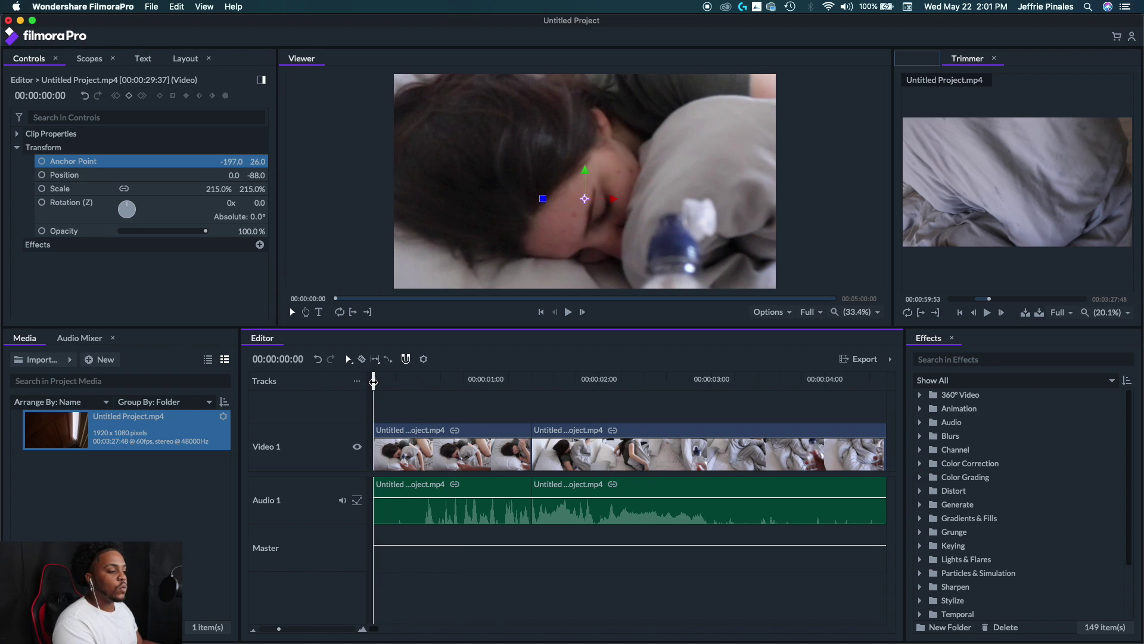
{"action": "key", "text": "space"}
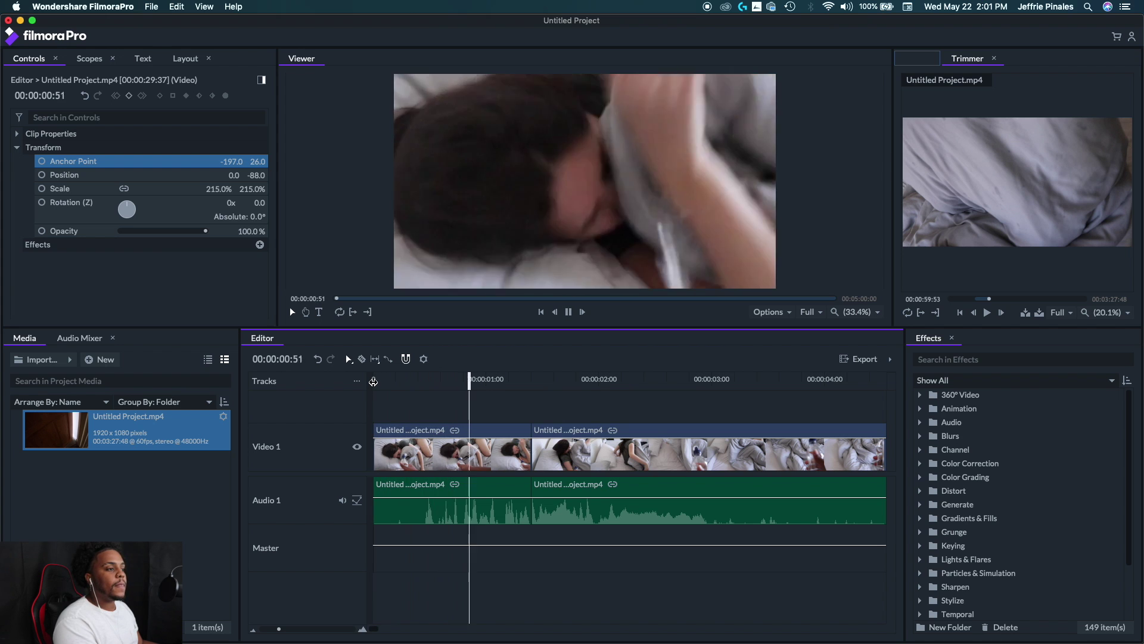
{"action": "left_click", "coordinate": [452, 376]}
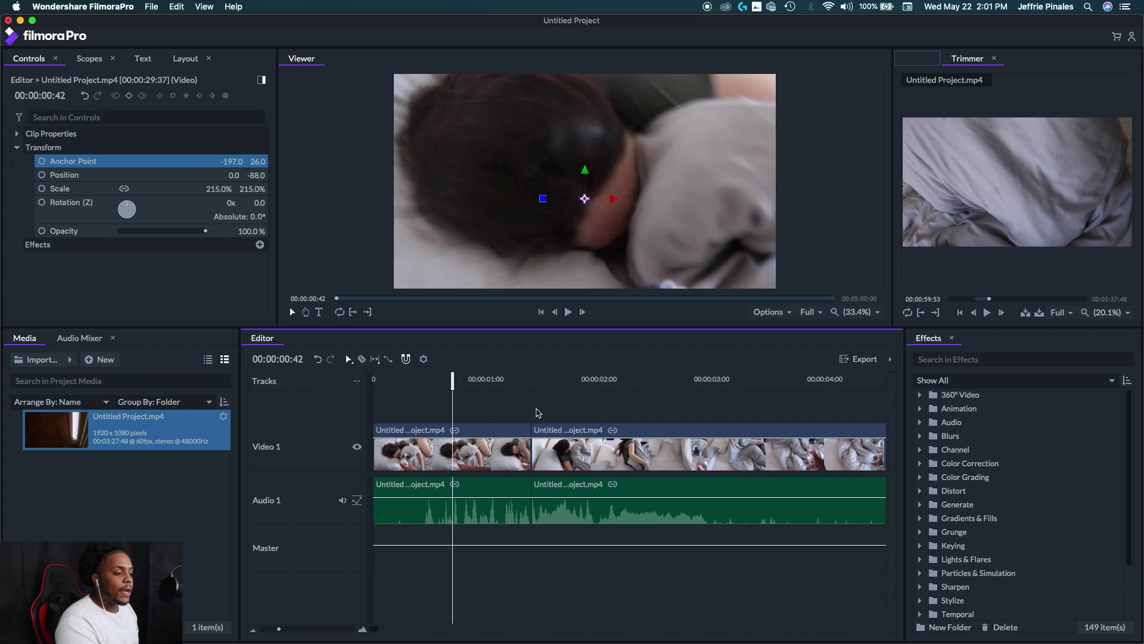
Place a new text title in the lower part of the video frame, starting at 00:00:01:25.
{"action": "left_click", "coordinate": [531, 382]}
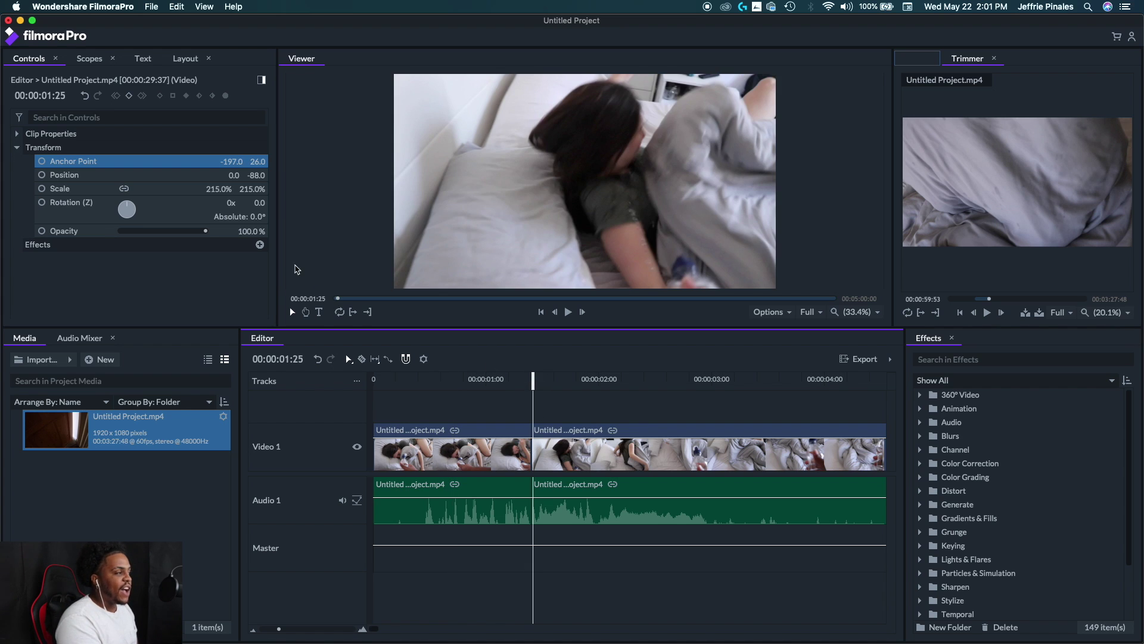
{"action": "left_click", "coordinate": [319, 312]}
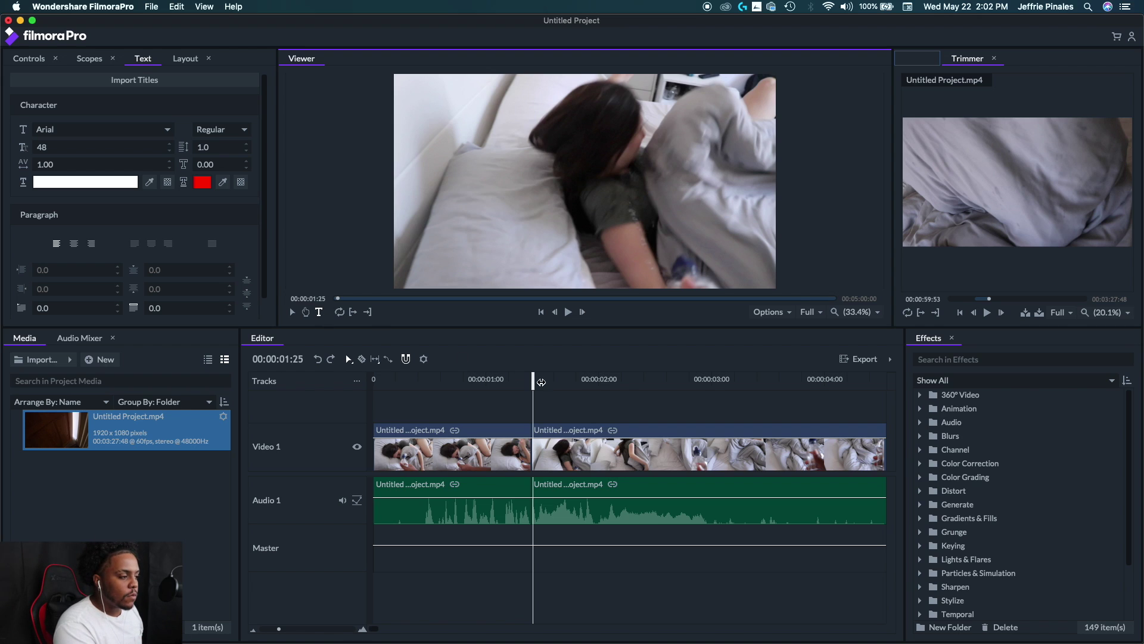
{"action": "left_click", "coordinate": [536, 252]}
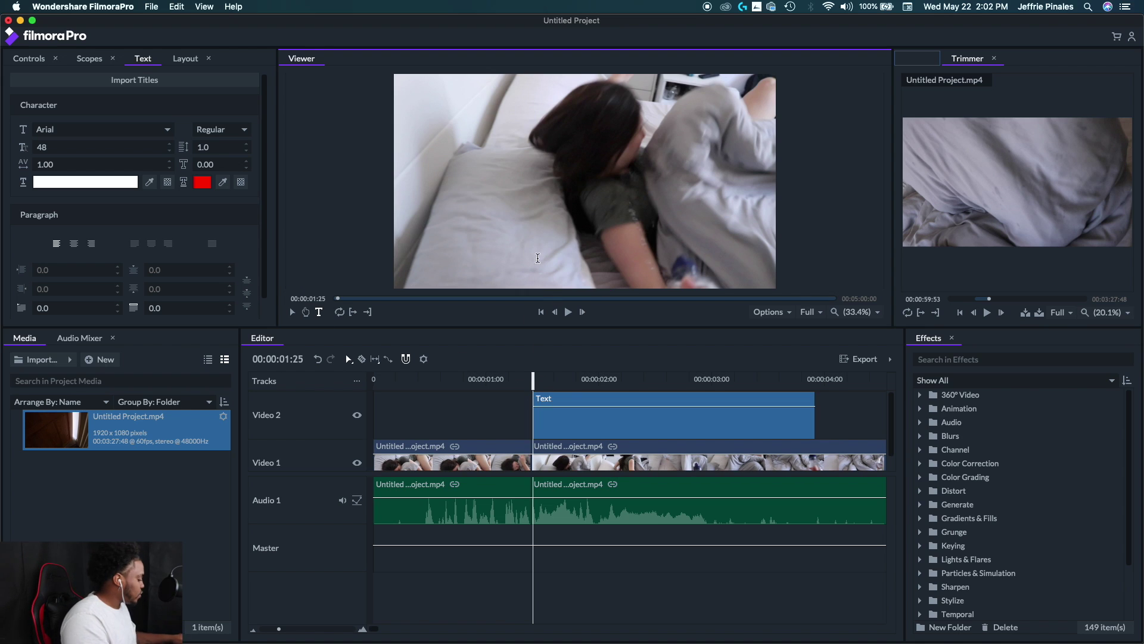
{"action": "type", "text": "gdfh"}
{"action": "key", "text": "BackSpace"}
{"action": "key", "text": "BackSpace"}
{"action": "key", "text": "BackSpace"}
{"action": "key", "text": "BackSpace"}
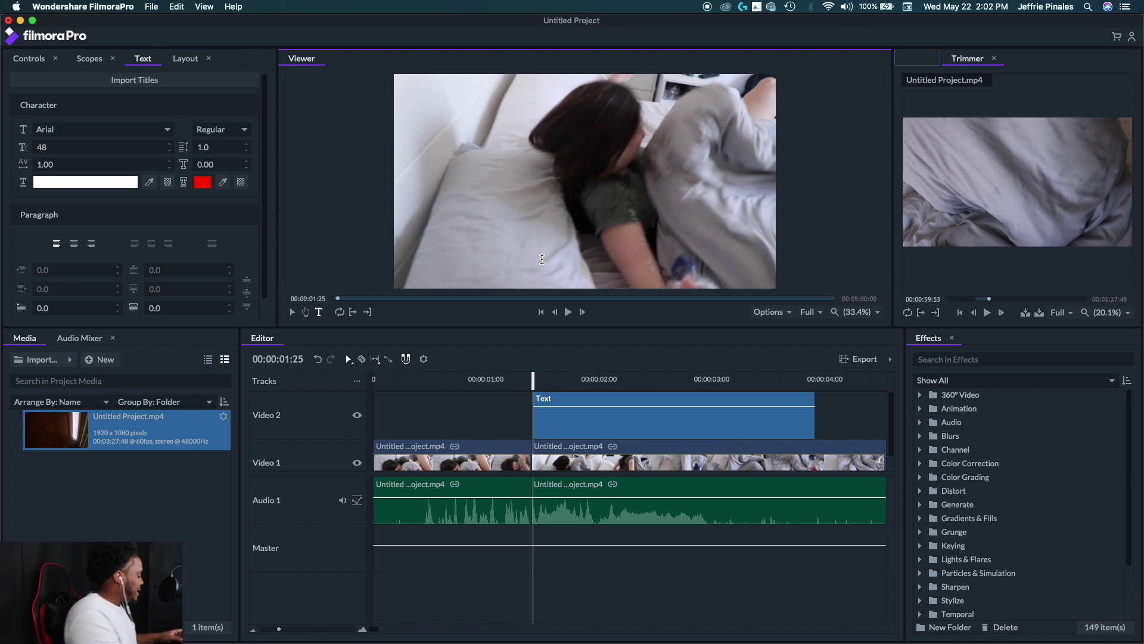
Write the title as the creator's first name followed by "is the best pranker".
{"action": "type", "text": "J"}
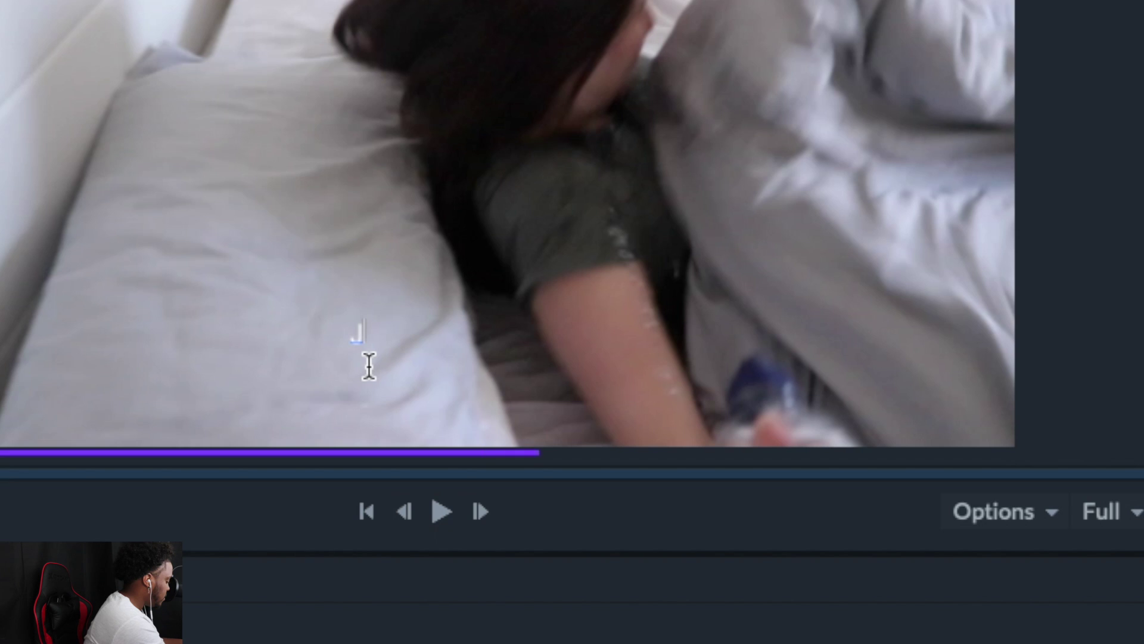
{"action": "type", "text": "effrie is the best p"}
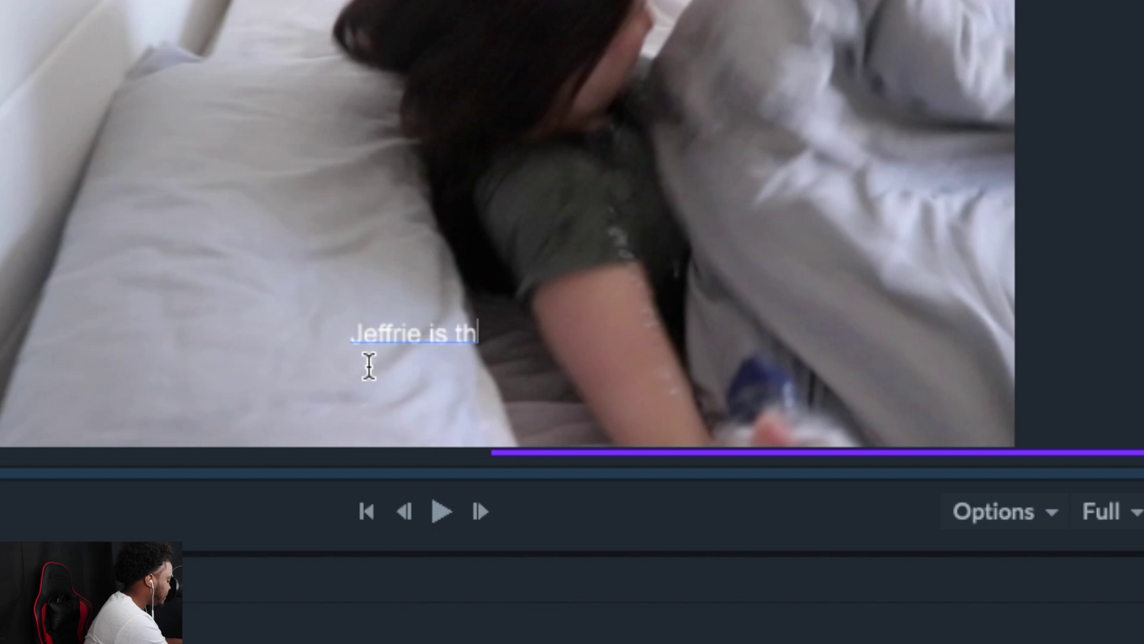
{"action": "type", "text": "ranker"}
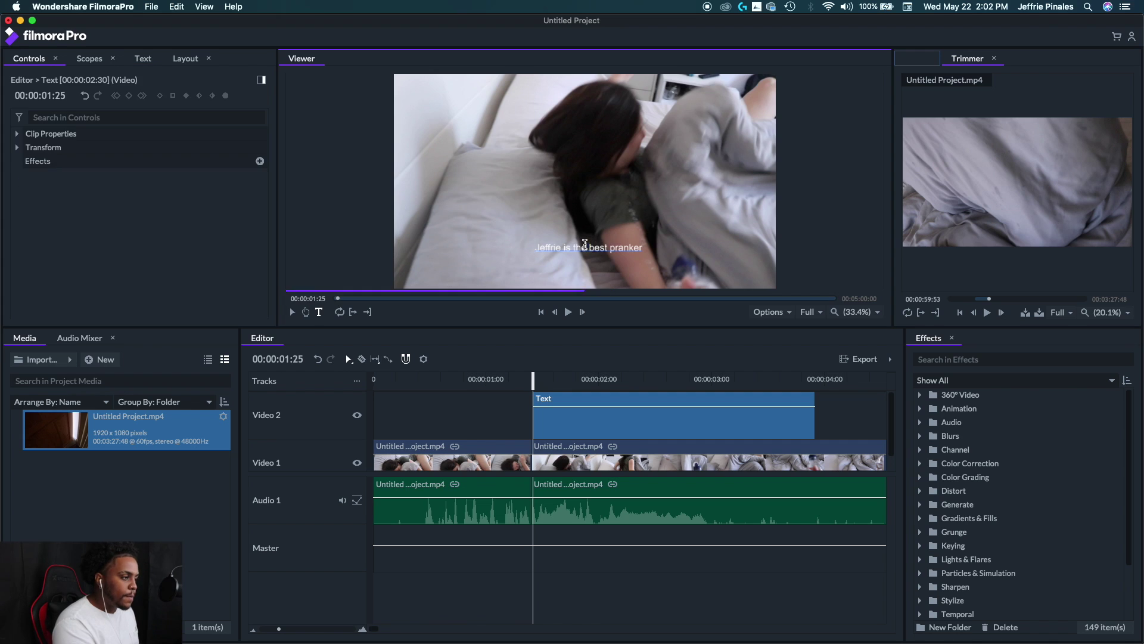
Select the whole title text and set its font size to 80.
{"action": "left_click_drag", "start_coordinate": [536, 247], "coordinate": [660, 253]}
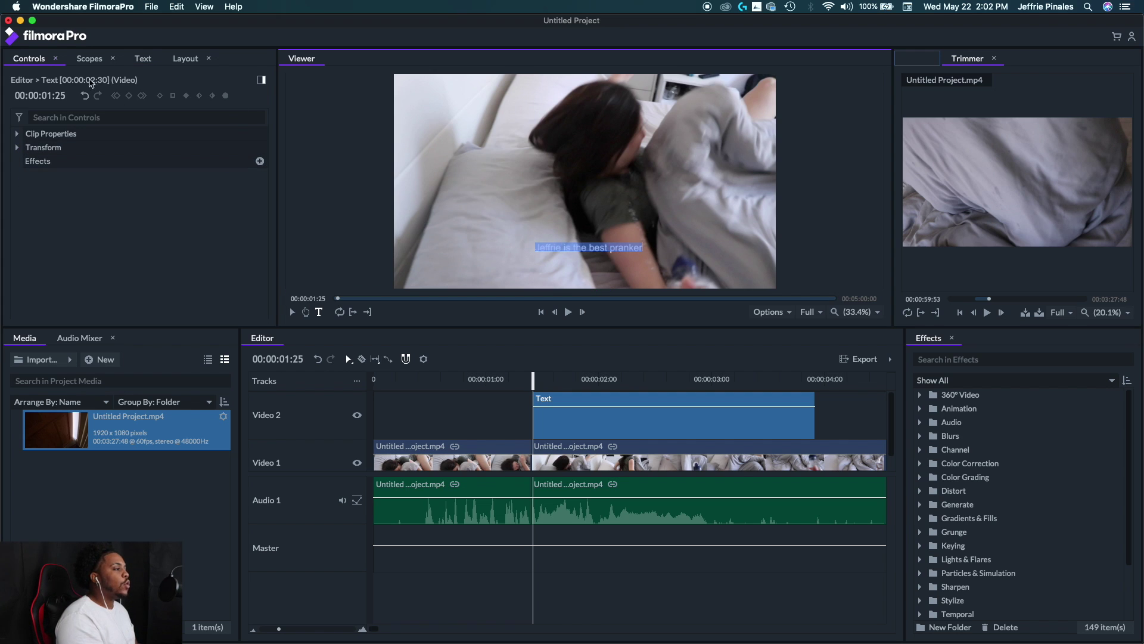
{"action": "left_click", "coordinate": [146, 60]}
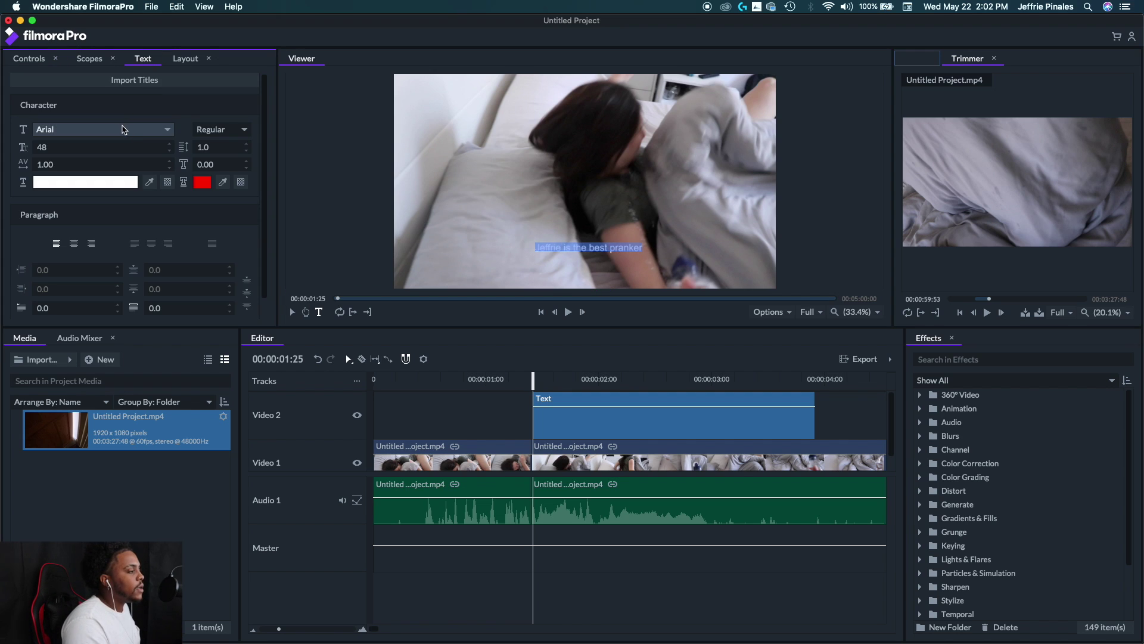
{"action": "double_click", "coordinate": [98, 149]}
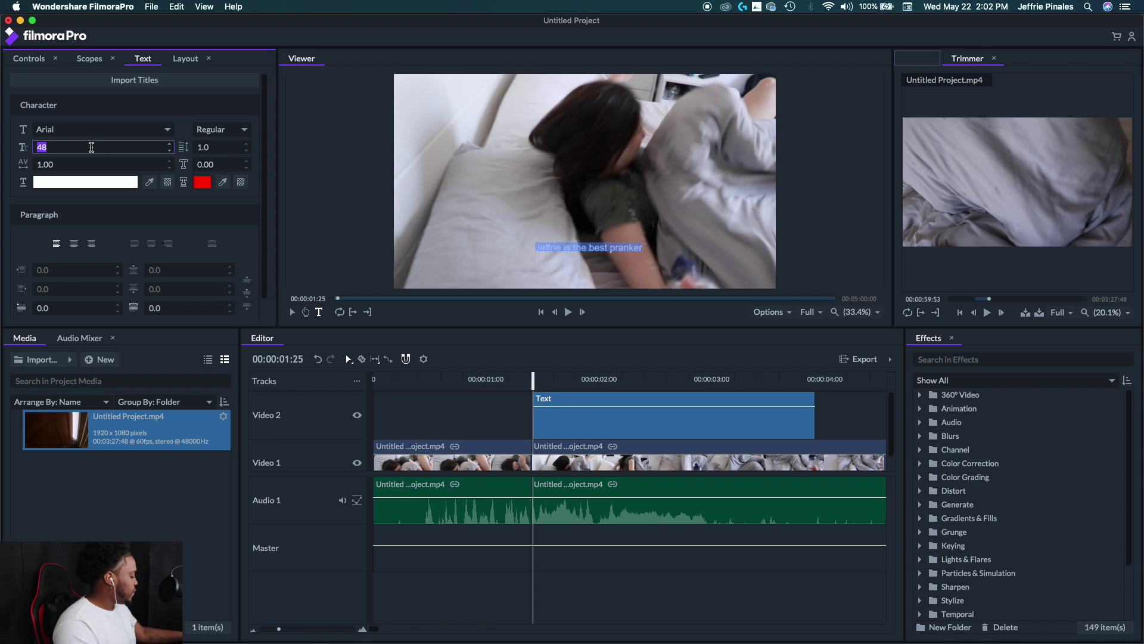
{"action": "type", "text": "80"}
{"action": "key", "text": "Return"}
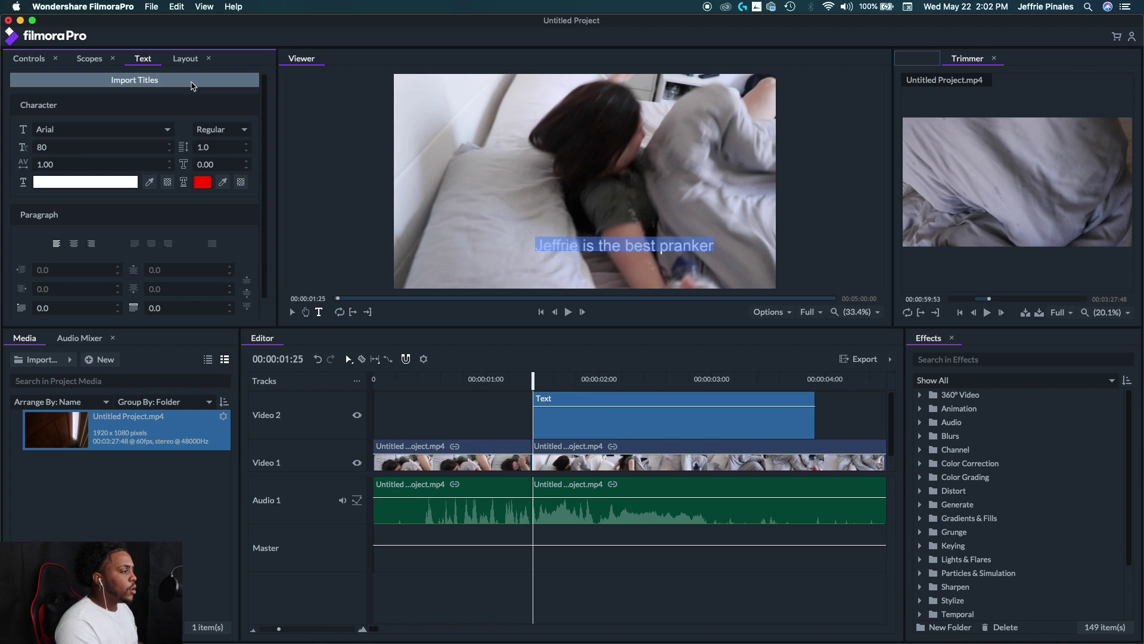
Change the title's font to Bebas Neue and set its size to 150.
{"action": "left_click", "coordinate": [98, 128]}
{"action": "scroll", "coordinate": [99, 273], "scroll_direction": "down", "scroll_amount": 10}
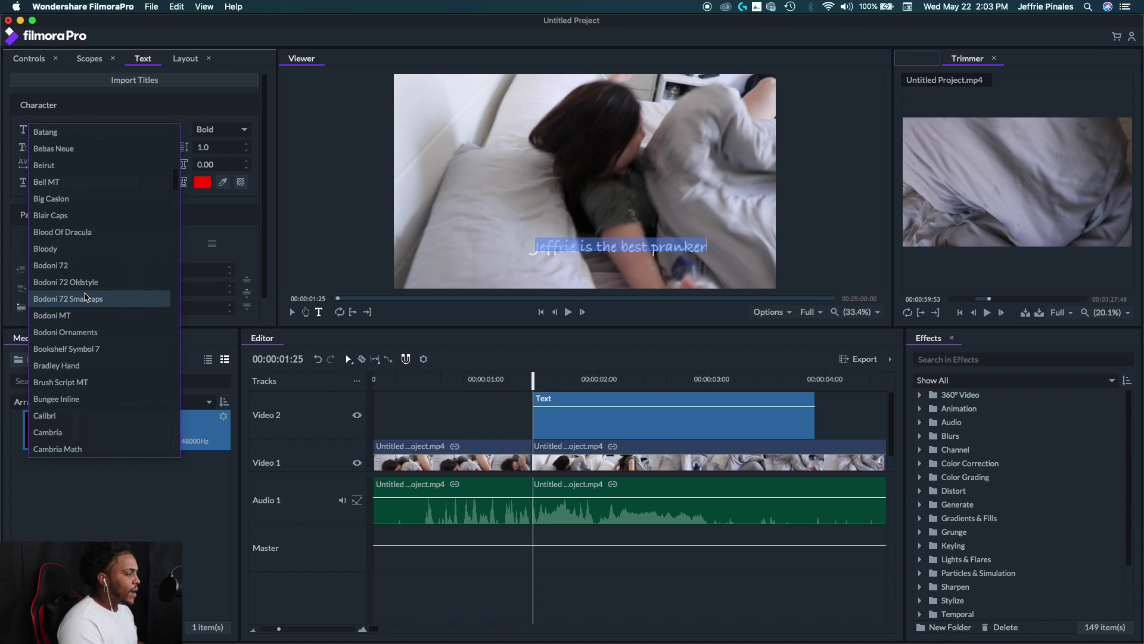
{"action": "left_click", "coordinate": [97, 149]}
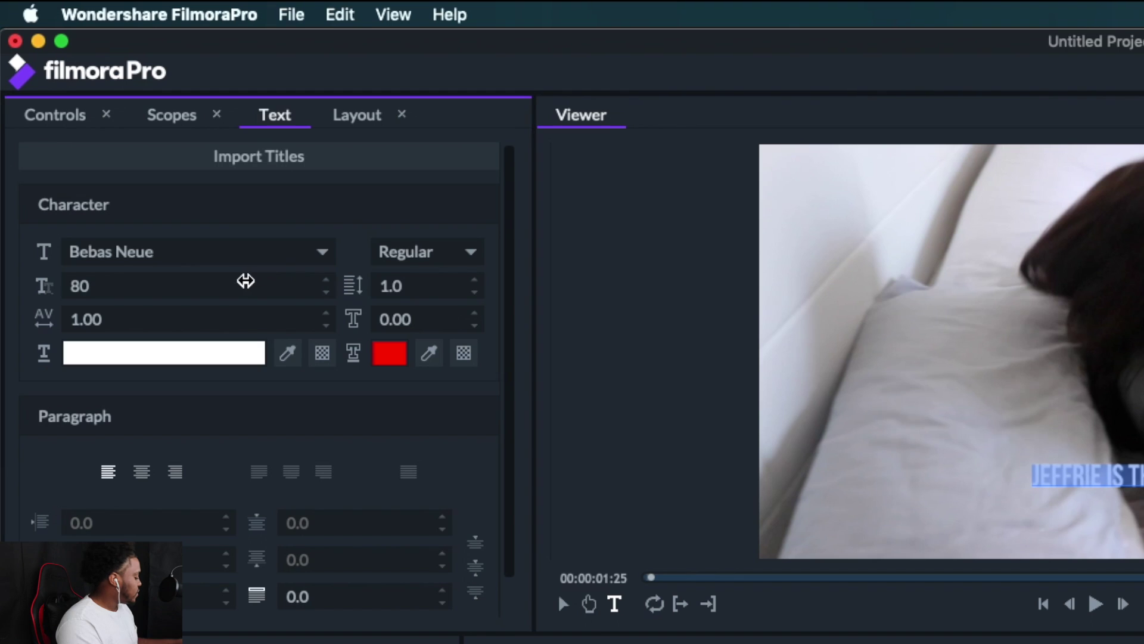
{"action": "double_click", "coordinate": [126, 144]}
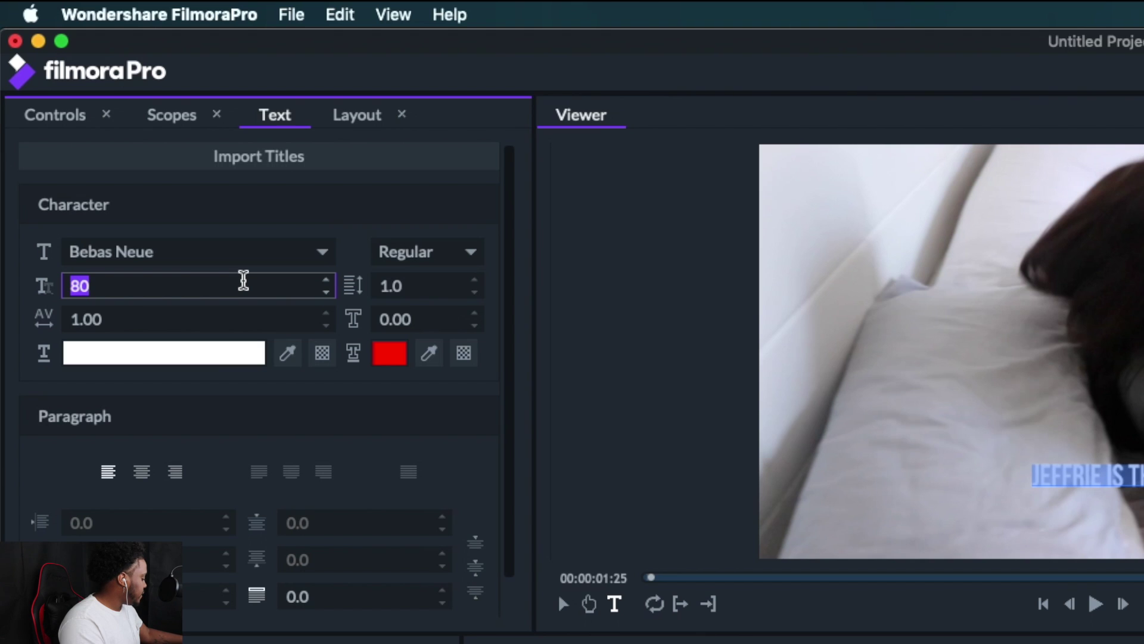
{"action": "type", "text": "150"}
{"action": "key", "text": "Return"}
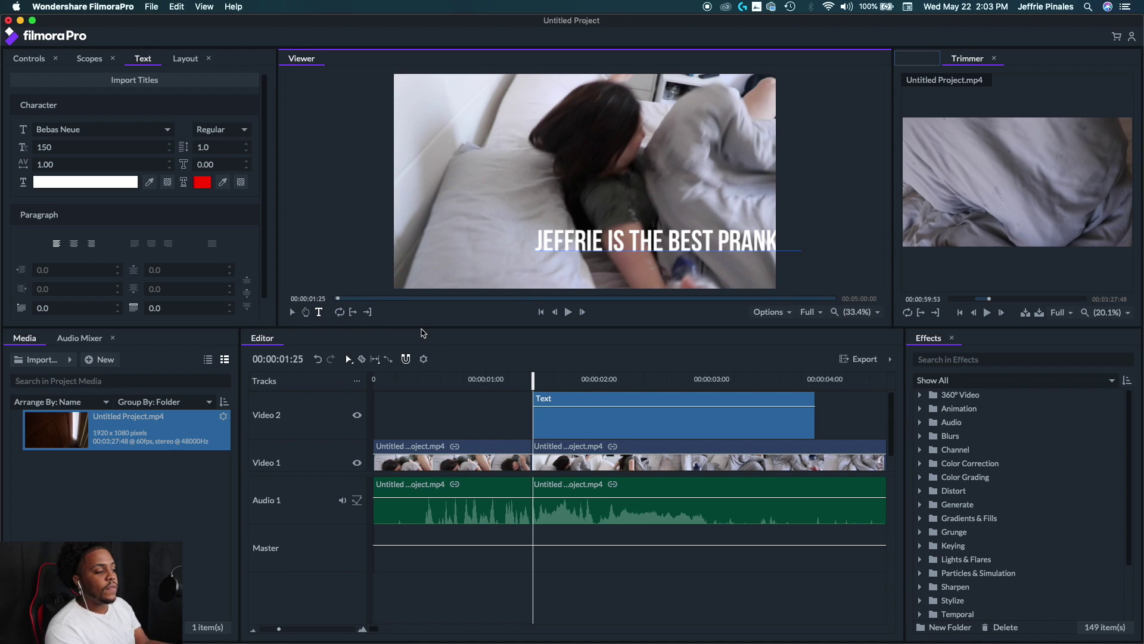
Move the title to the lower-left corner of the video frame and select its clip on Video 2.
{"action": "left_click", "coordinate": [293, 313]}
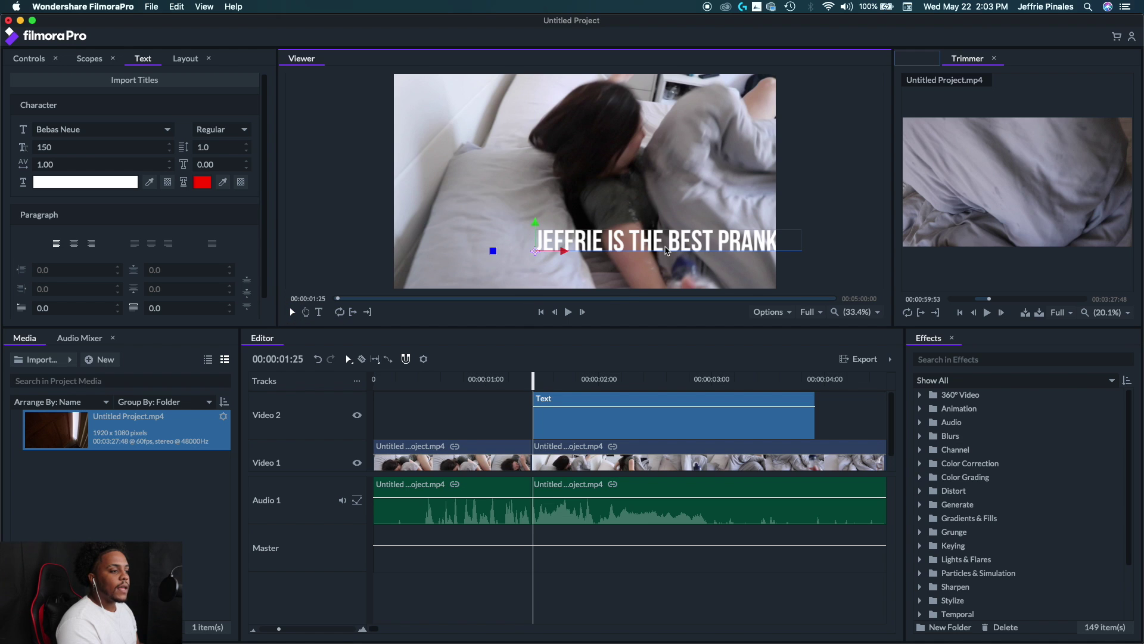
{"action": "left_click_drag", "start_coordinate": [667, 250], "coordinate": [531, 281]}
{"action": "left_click", "coordinate": [607, 399]}
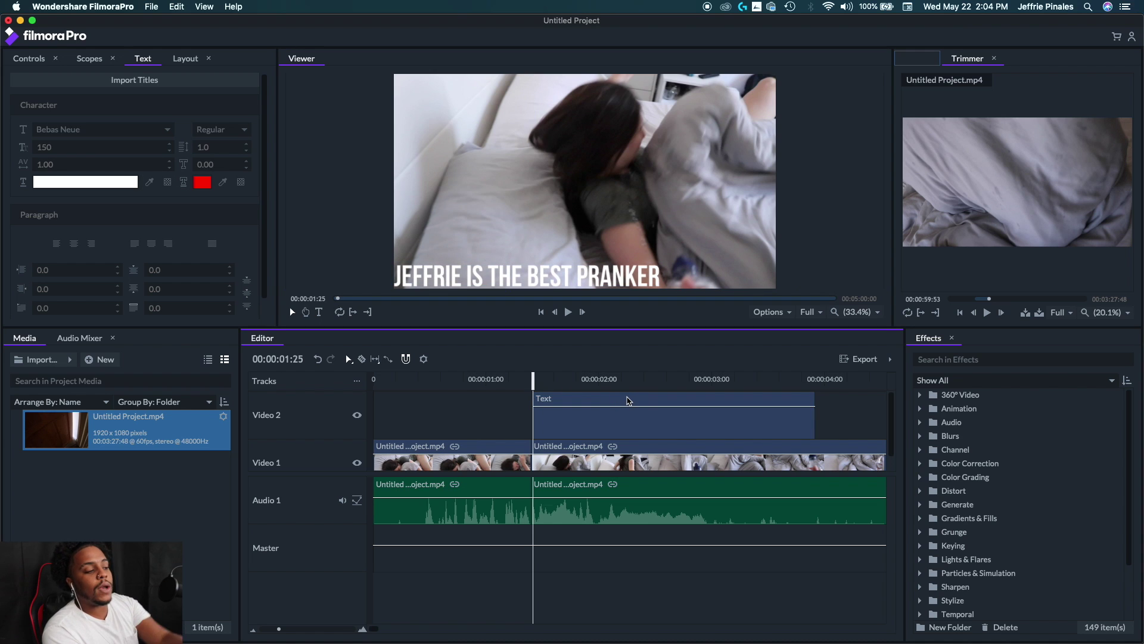
{"action": "left_click", "coordinate": [630, 404]}
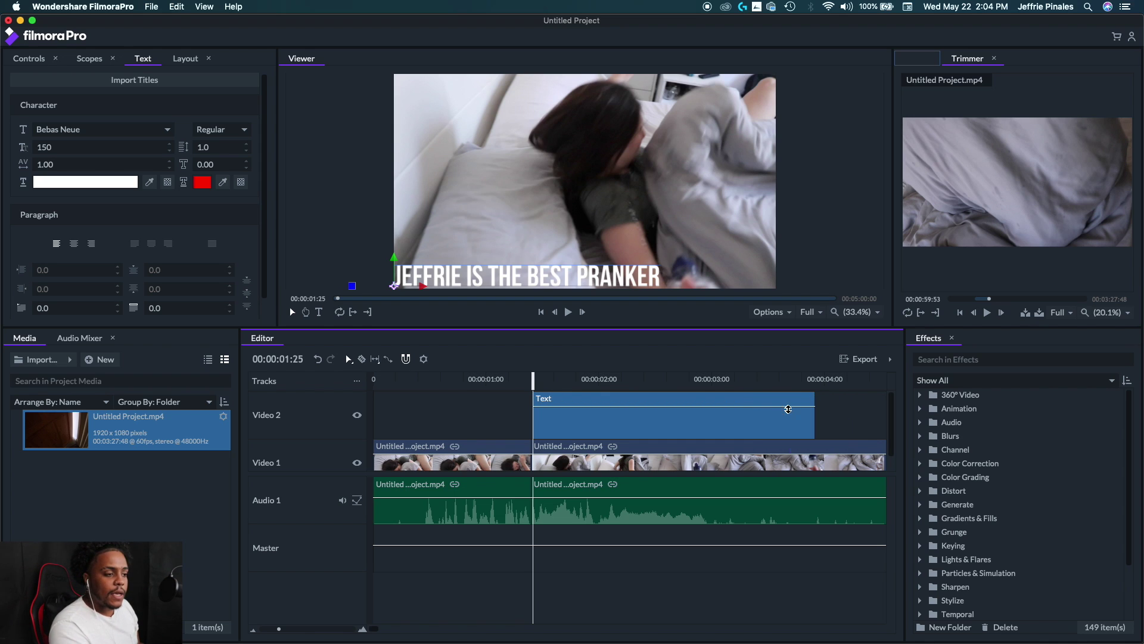
Trim the title clip so it ends just before the 3-second mark, and play back the opening.
{"action": "left_click_drag", "start_coordinate": [788, 409], "coordinate": [917, 409]}
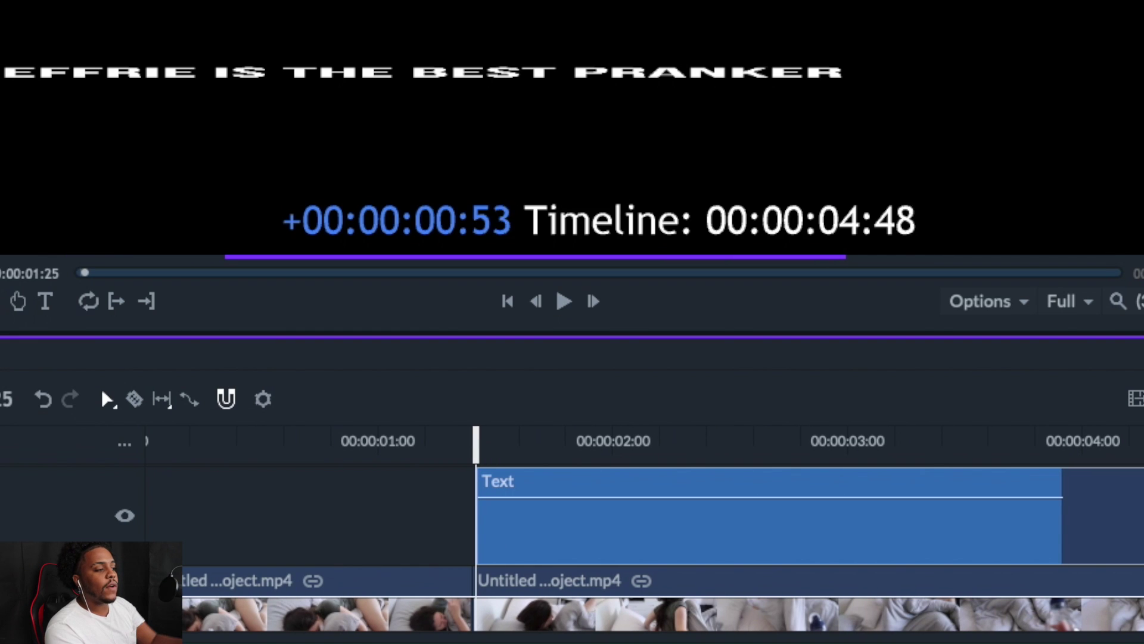
{"action": "left_click_drag", "start_coordinate": [1062, 477], "coordinate": [172, 511]}
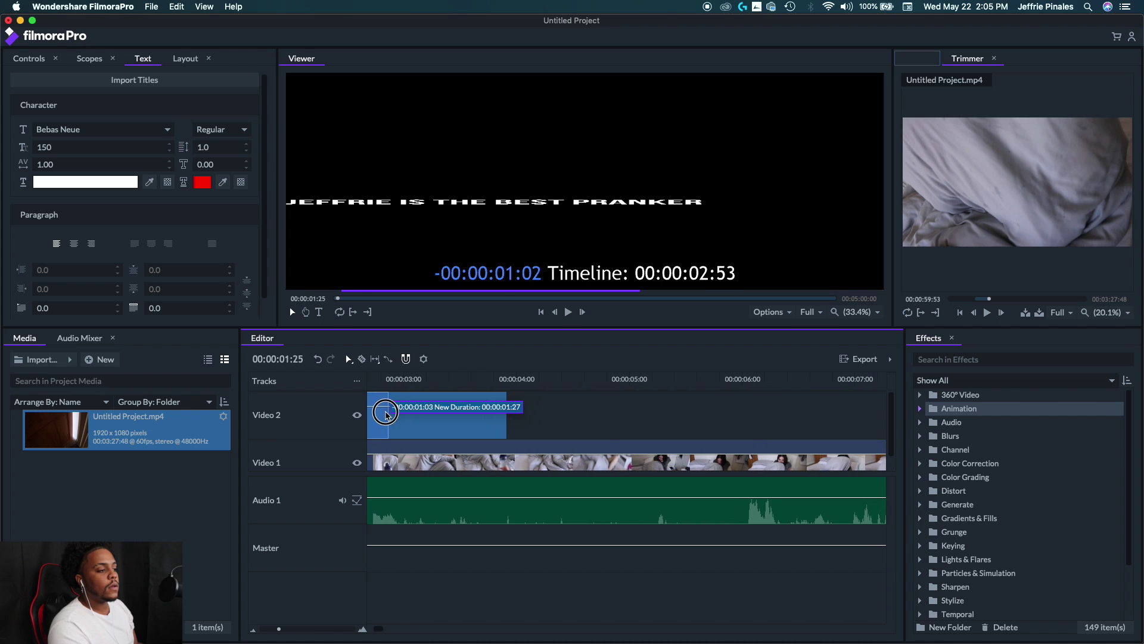
{"action": "left_click_drag", "start_coordinate": [387, 413], "coordinate": [405, 414]}
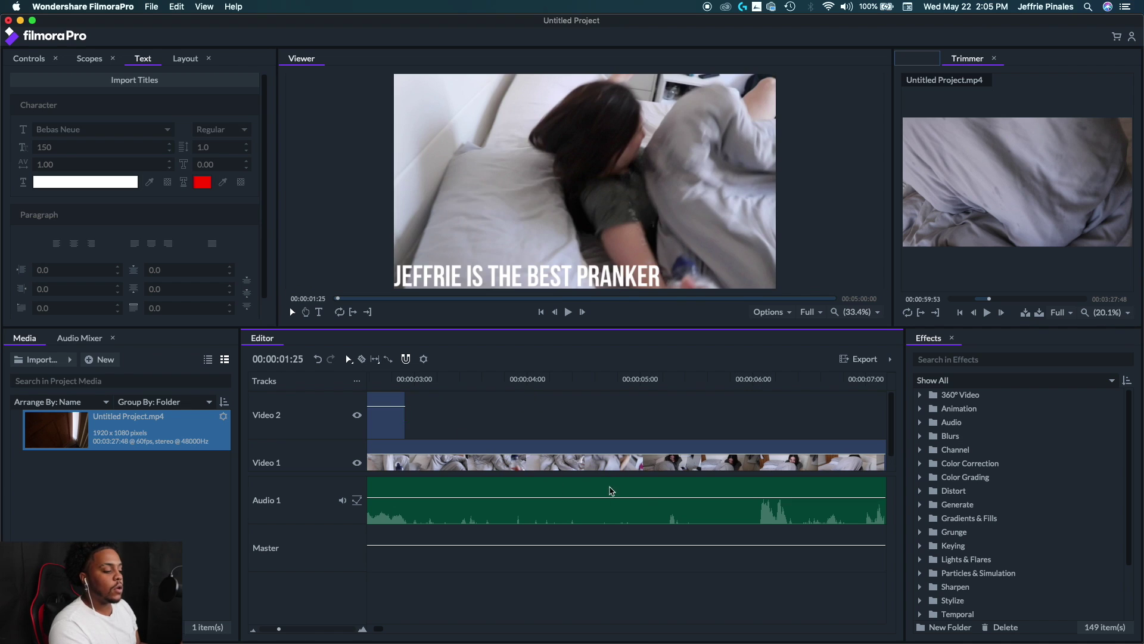
{"action": "scroll", "coordinate": [516, 484], "scroll_direction": "left", "scroll_amount": 5}
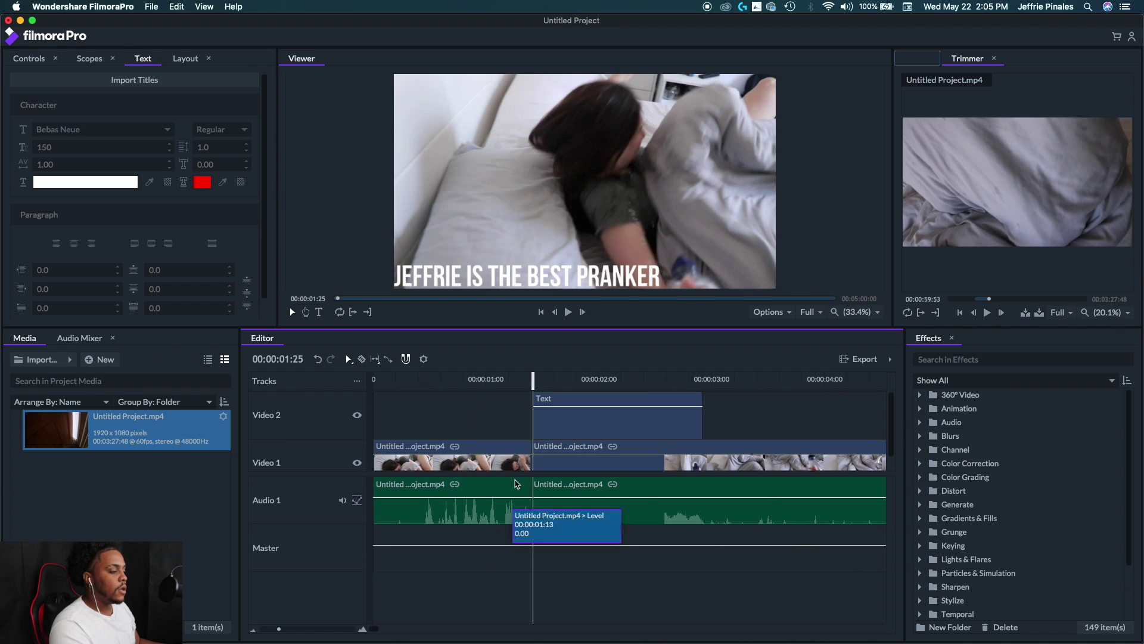
{"action": "left_click", "coordinate": [404, 379]}
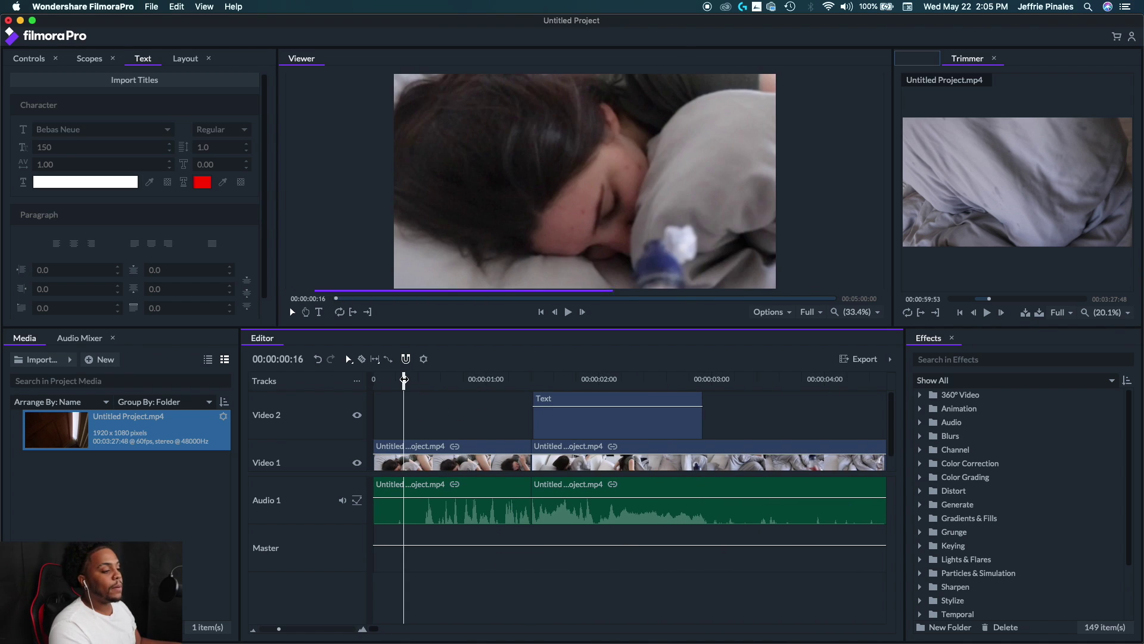
{"action": "key", "text": "space"}
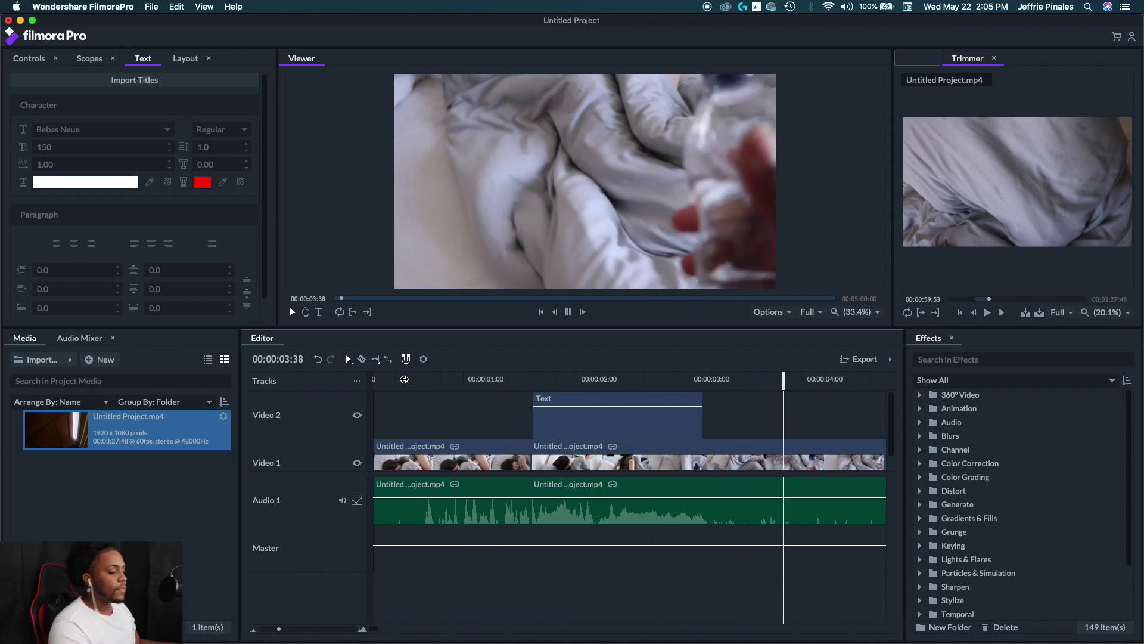
{"action": "key", "text": "space"}
Extend the end of the title clip to about 00:00:06:50 and play the sequence from near its start.
{"action": "left_click", "coordinate": [680, 401]}
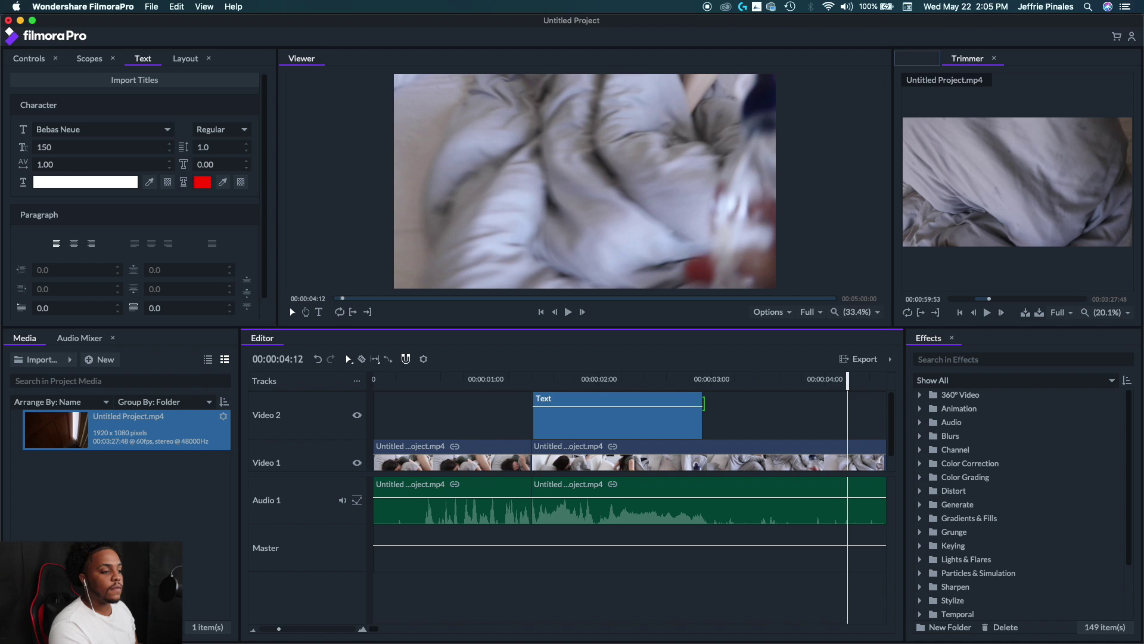
{"action": "left_click_drag", "start_coordinate": [703, 403], "coordinate": [381, 417]}
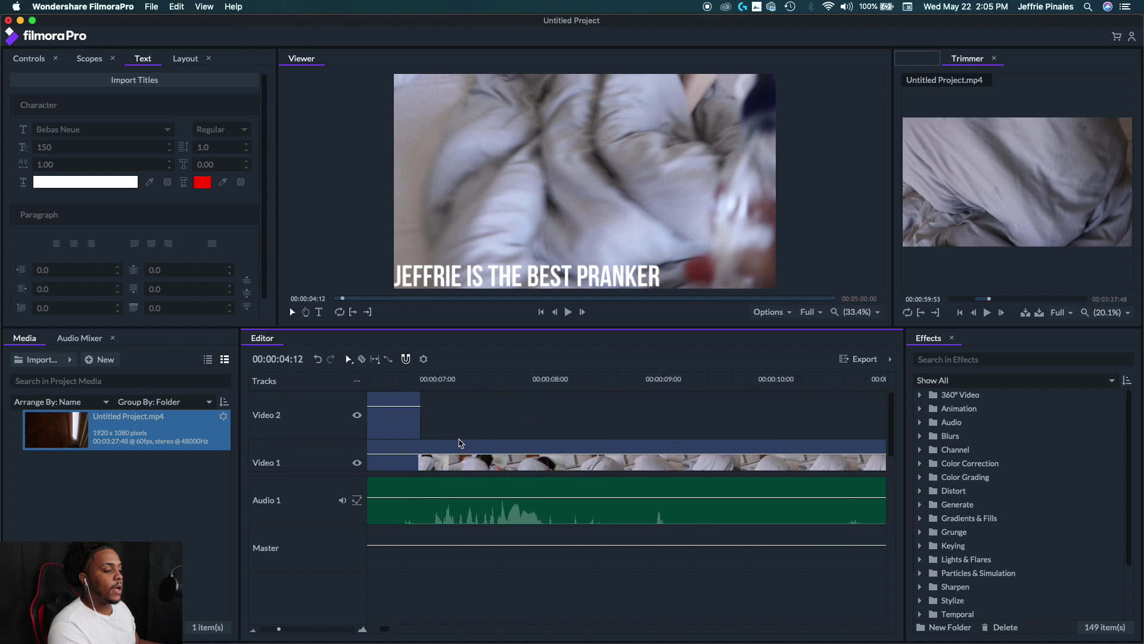
{"action": "scroll", "coordinate": [465, 423], "scroll_direction": "left", "scroll_amount": 10}
{"action": "left_click", "coordinate": [445, 379]}
{"action": "key", "text": "space"}
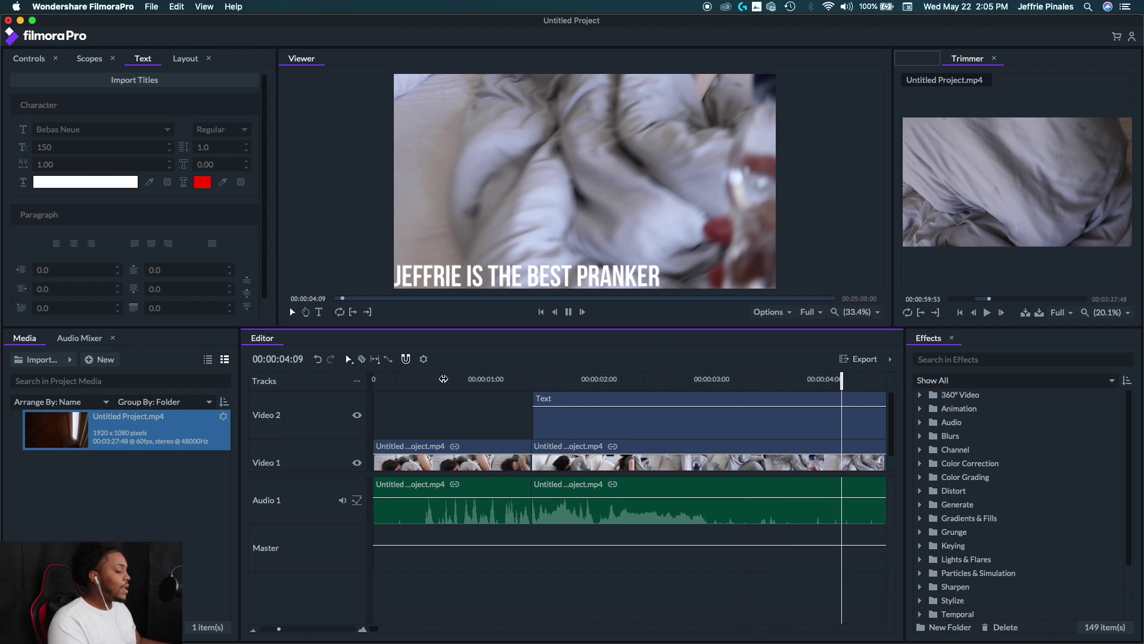
{"action": "key", "text": "space"}
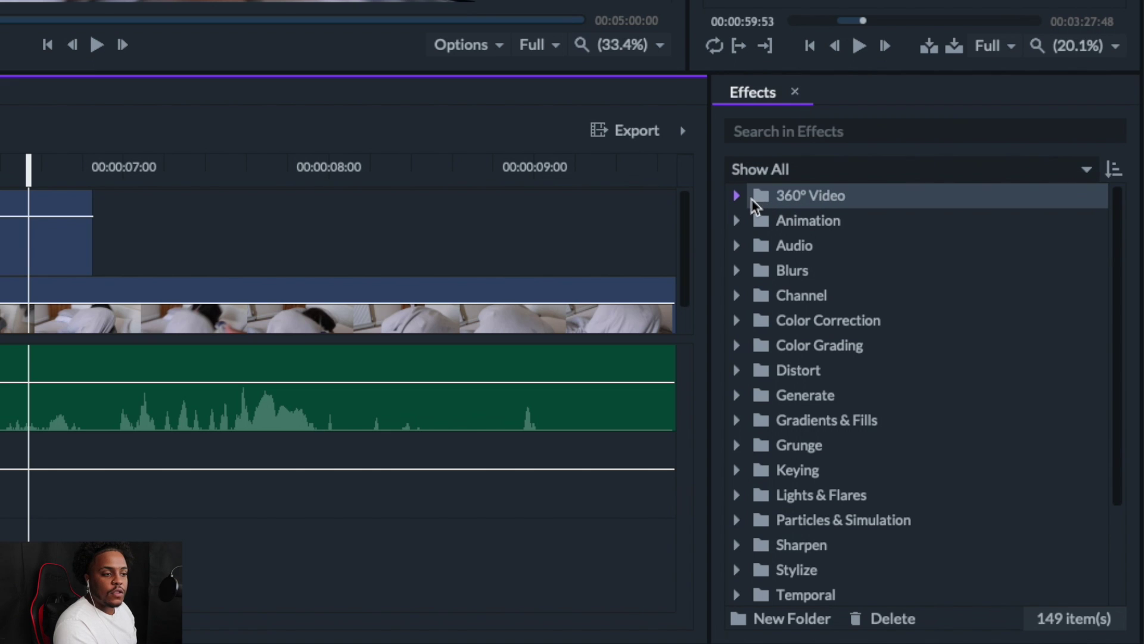
{"action": "left_click", "coordinate": [921, 395]}
{"action": "left_click", "coordinate": [738, 197]}
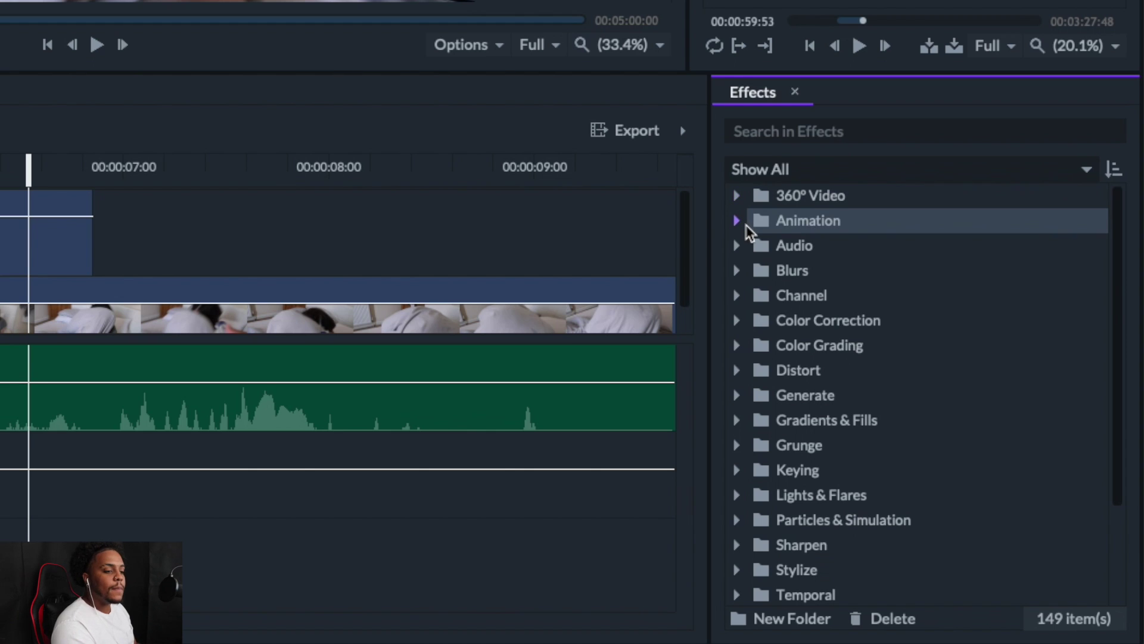
{"action": "left_click", "coordinate": [738, 225]}
{"action": "left_click", "coordinate": [738, 226]}
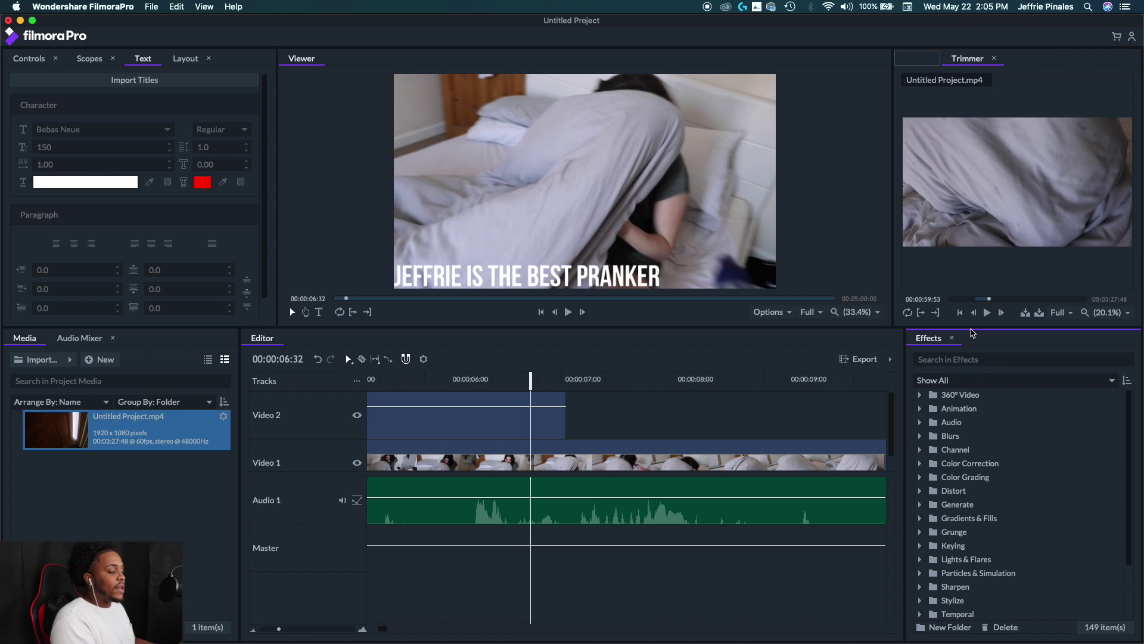
Import "Funny song (No Copyright Music).mp3" from the Water prank folder and place it on Audio 2 at the timeline's start.
{"action": "left_click", "coordinate": [37, 359]}
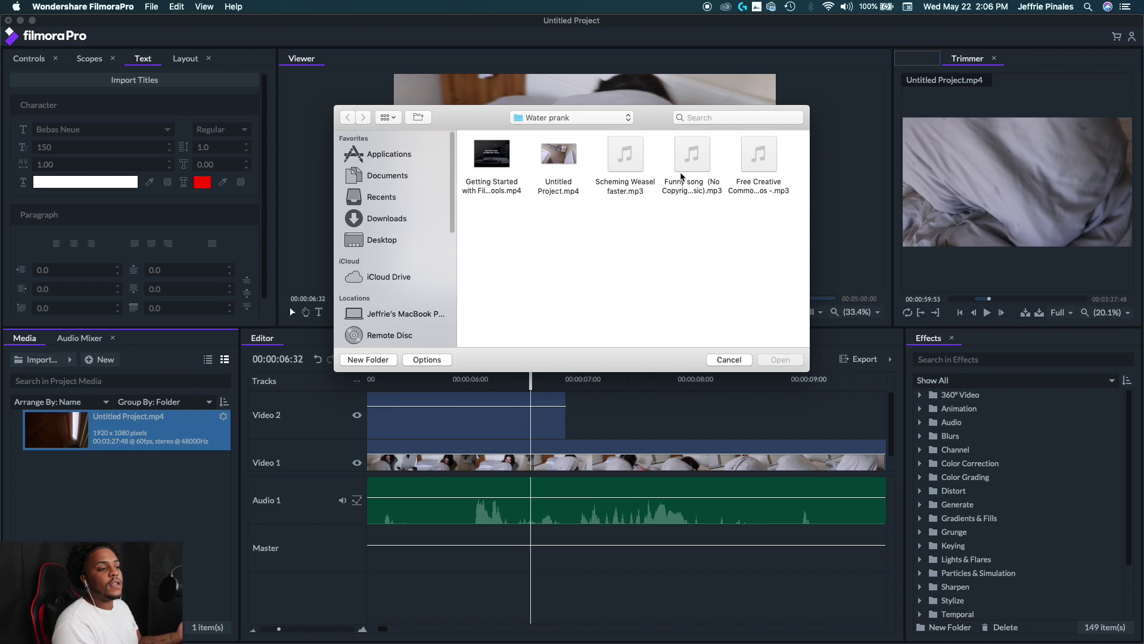
{"action": "double_click", "coordinate": [706, 172]}
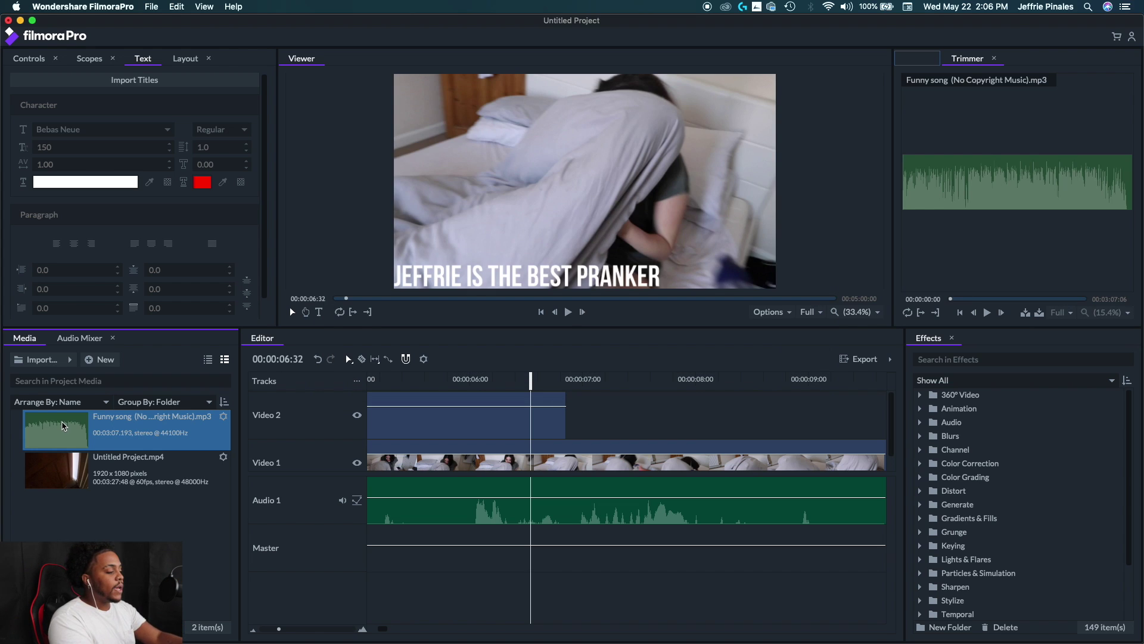
{"action": "left_click_drag", "start_coordinate": [62, 429], "coordinate": [374, 591]}
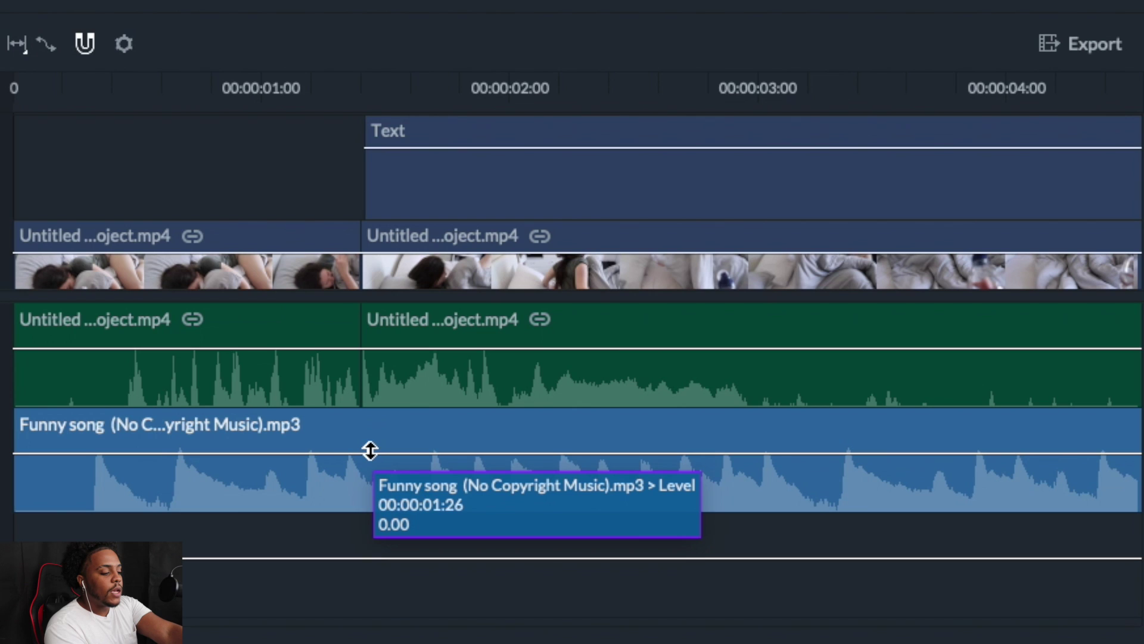
Lower the volume level of the song on Audio 2 and move the playhead to 00:00:00:36.
{"action": "left_click_drag", "start_coordinate": [370, 450], "coordinate": [375, 477]}
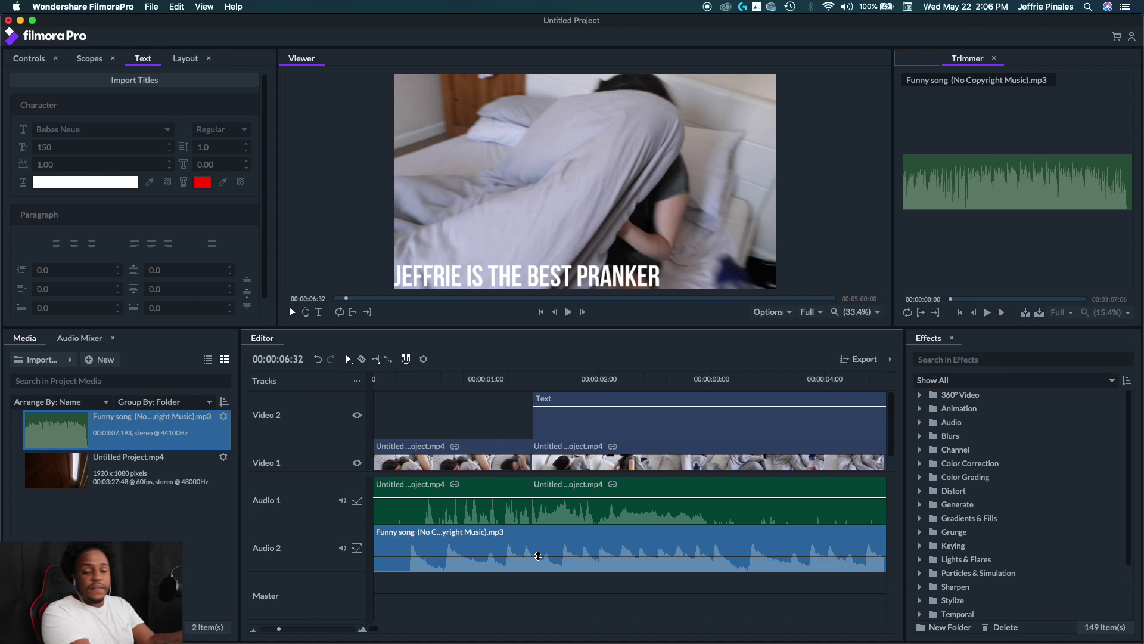
{"action": "left_click", "coordinate": [453, 413]}
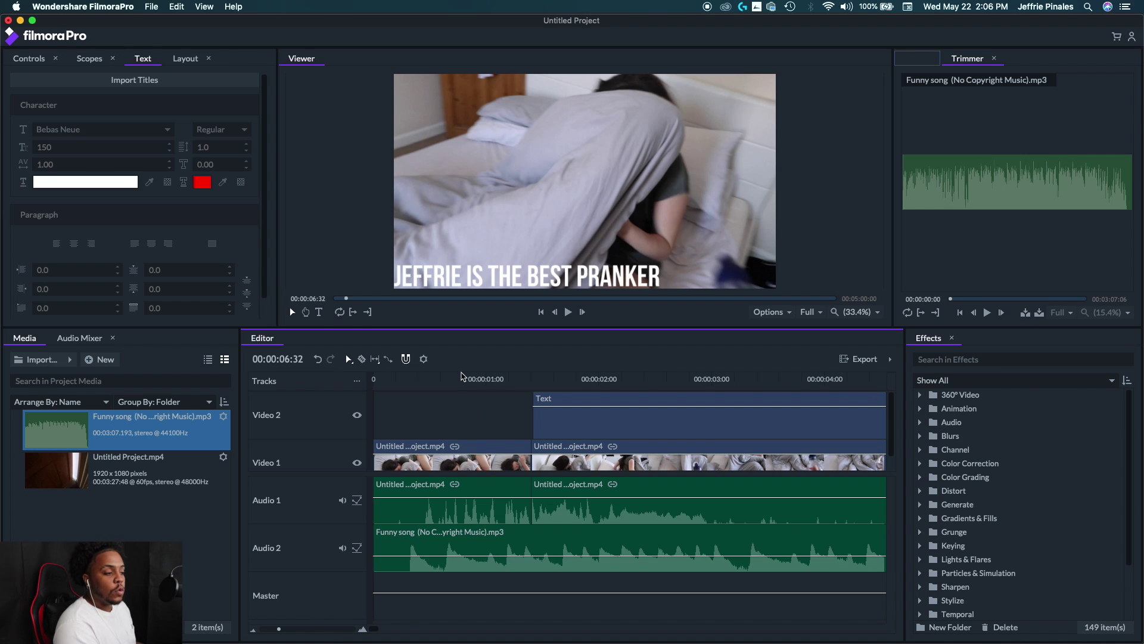
{"action": "left_click", "coordinate": [441, 378]}
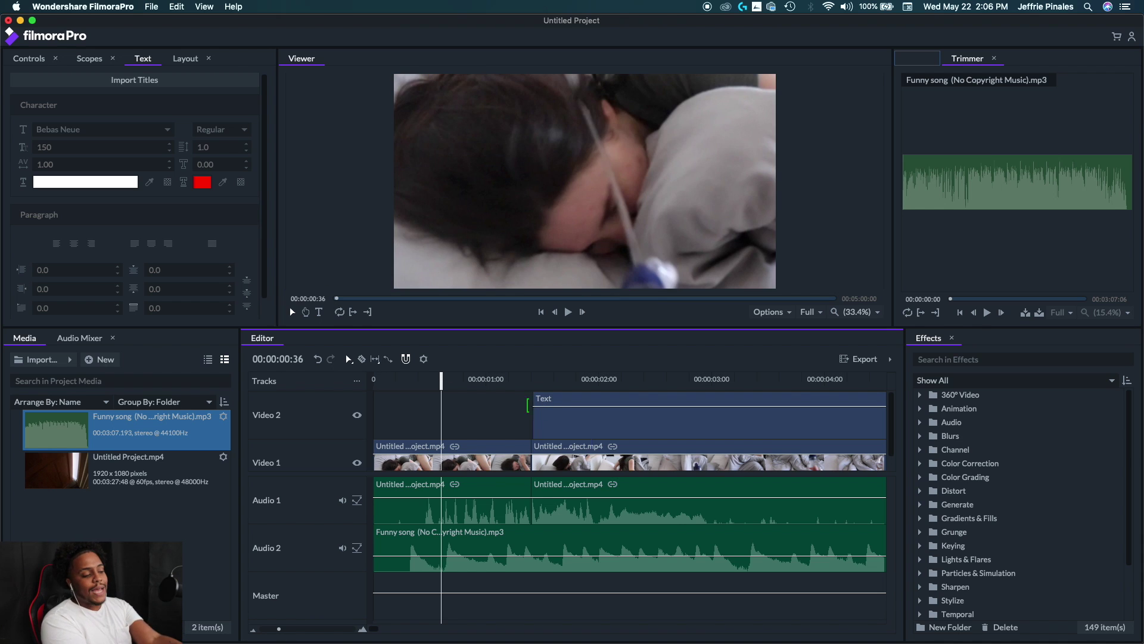